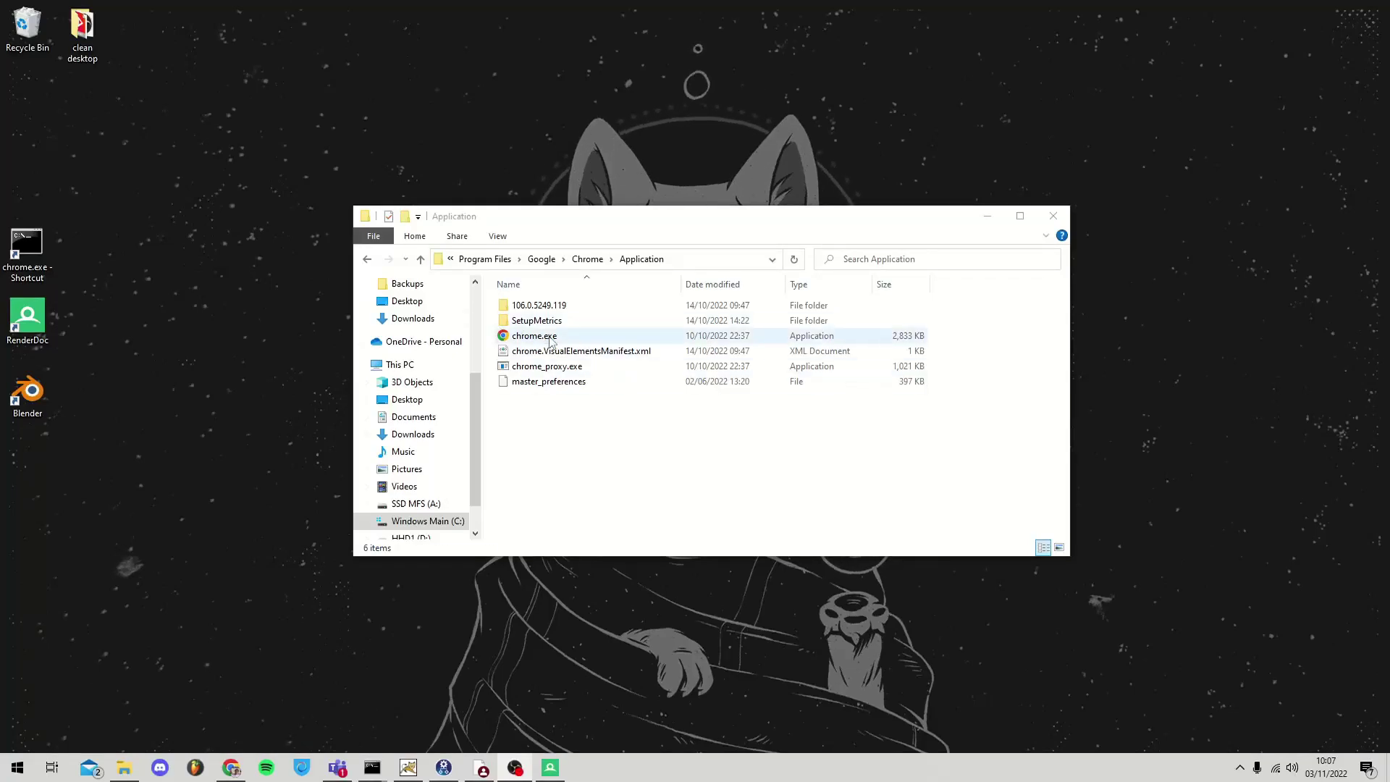
Create a shortcut to chrome.exe from the Chrome Application folder and place it on the desktop
{"action": "left_click", "coordinate": [550, 340]}
{"action": "right_click", "coordinate": [550, 340]}
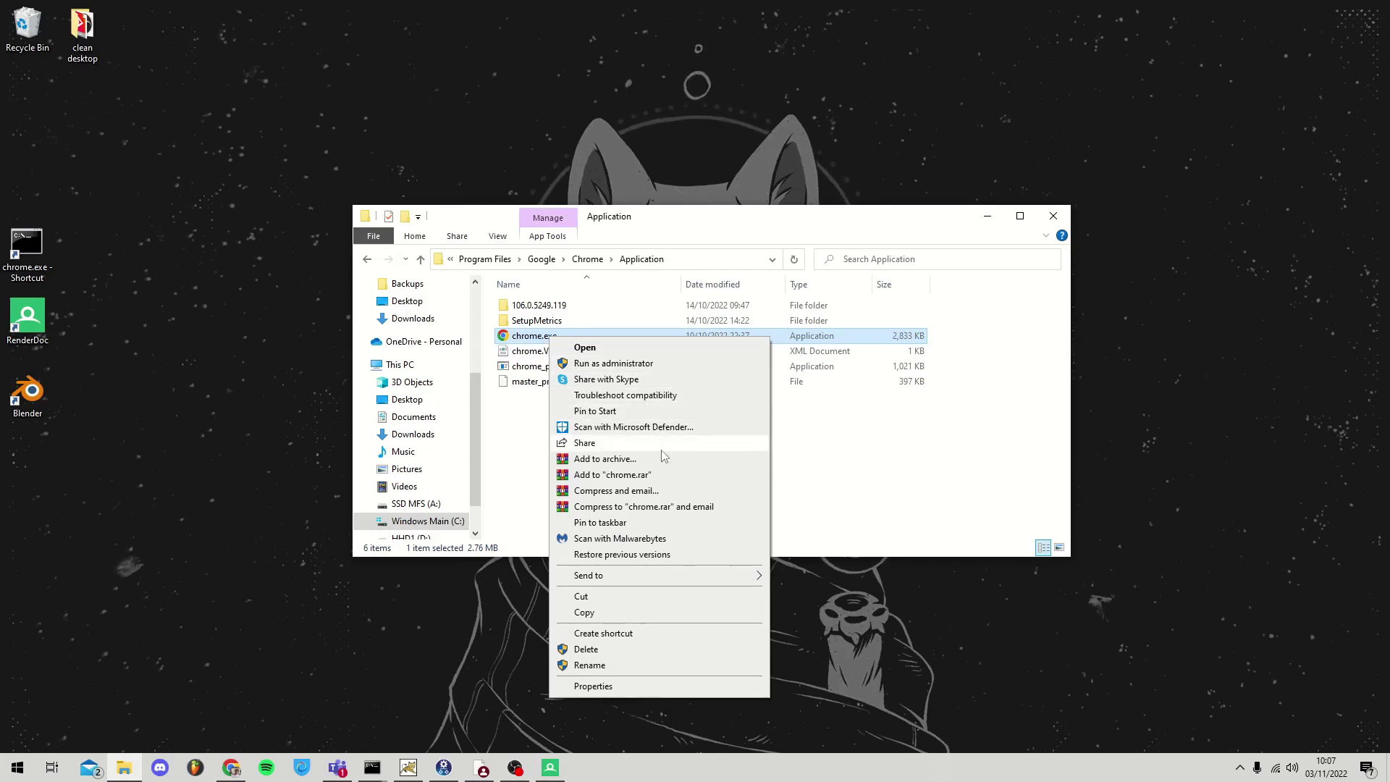
{"action": "left_click", "coordinate": [659, 635]}
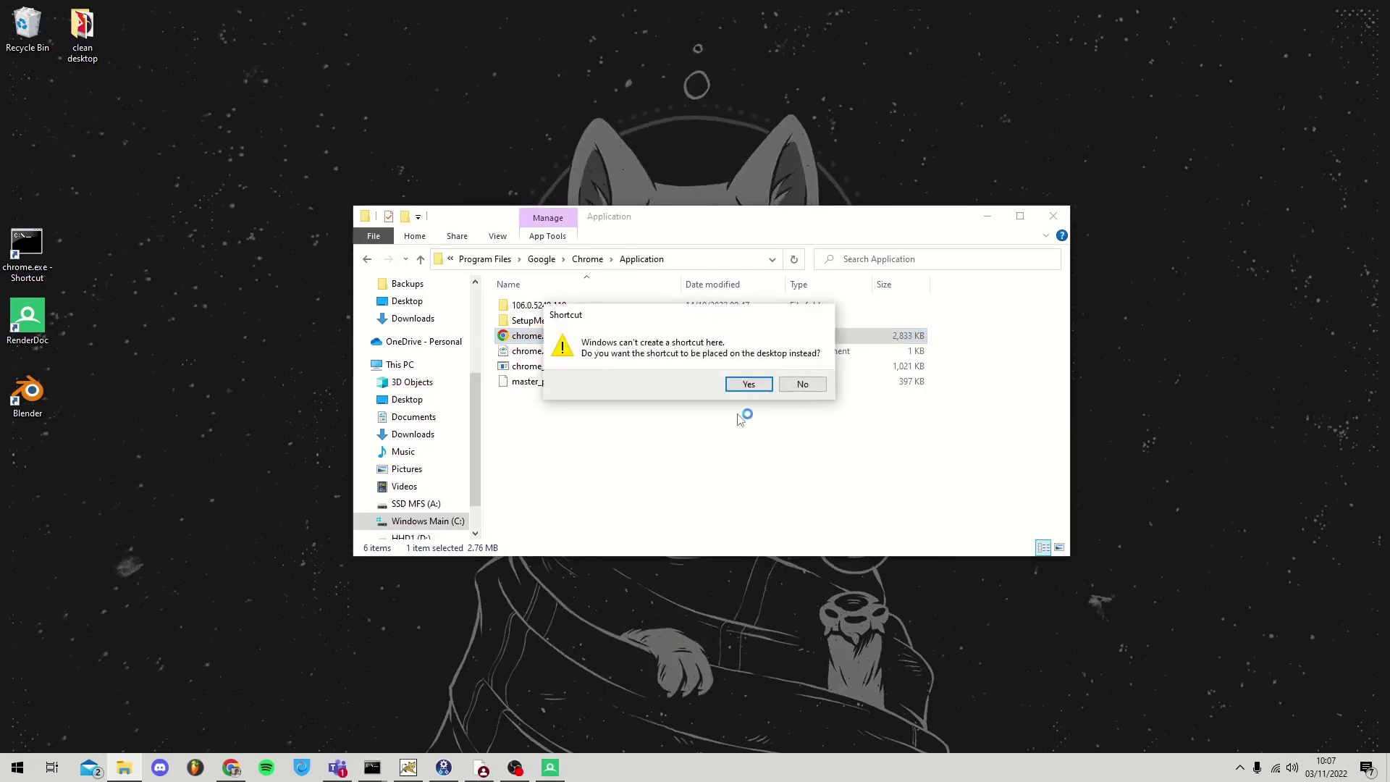
{"action": "left_click", "coordinate": [753, 390]}
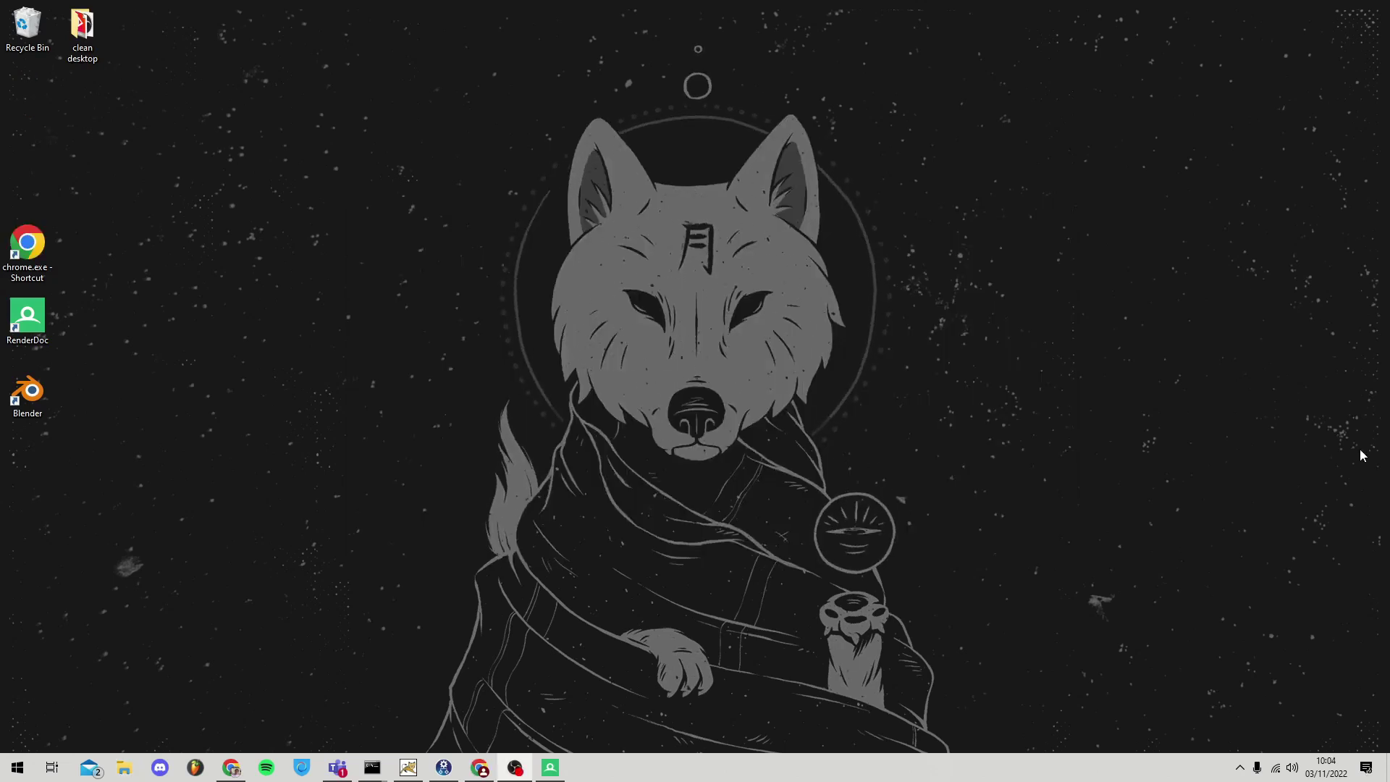
Open the properties of the desktop chrome.exe shortcut and put the cursor in its Target path
{"action": "right_click", "coordinate": [34, 252]}
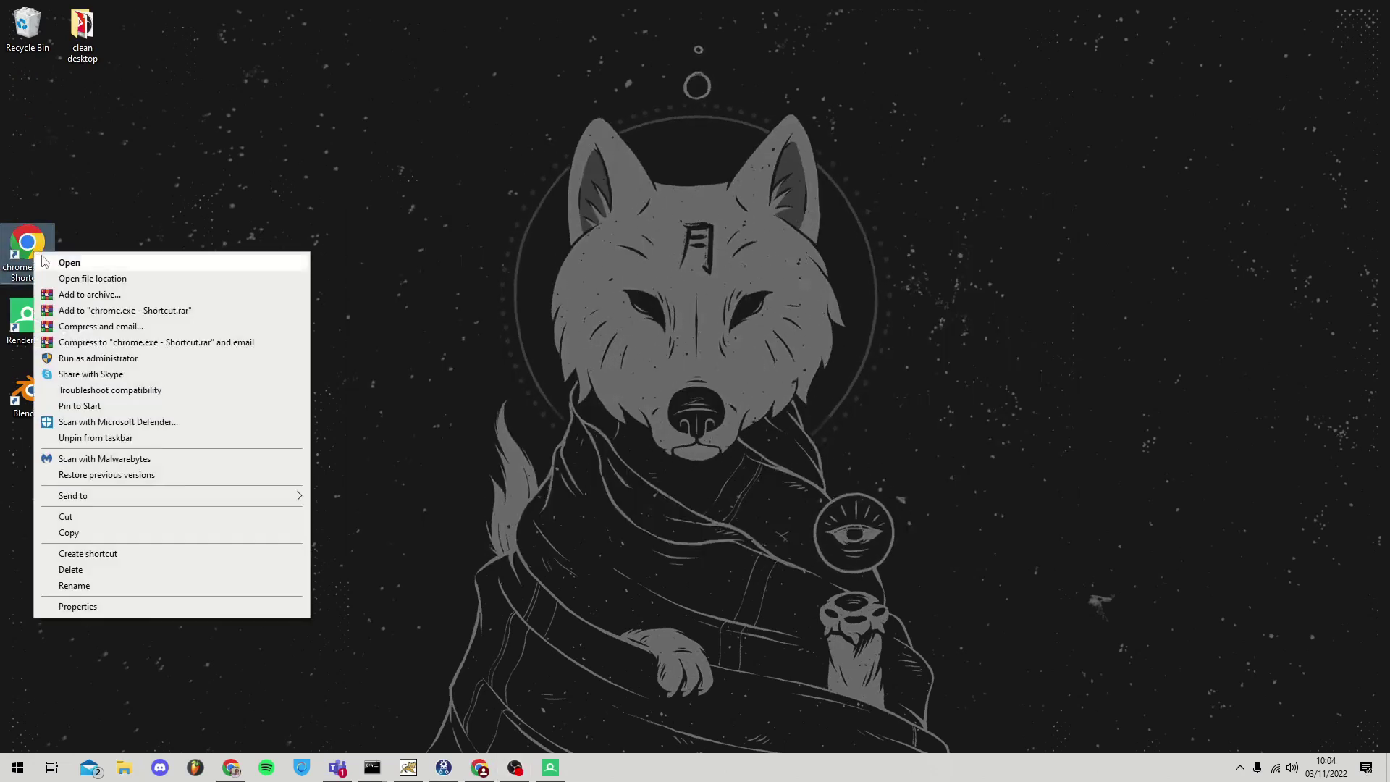
{"action": "left_click", "coordinate": [106, 605]}
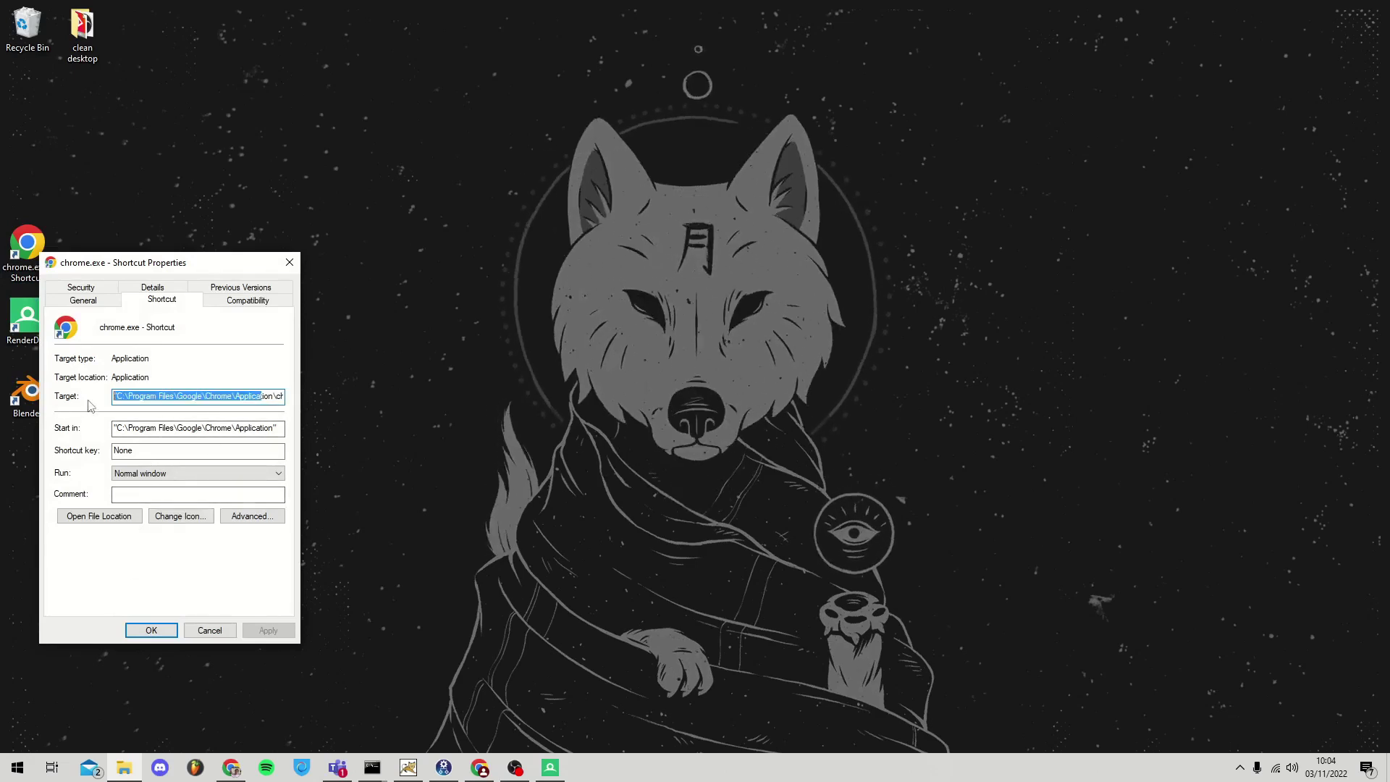
{"action": "left_click", "coordinate": [147, 397]}
{"action": "left_click_drag", "start_coordinate": [133, 397], "coordinate": [194, 399]}
{"action": "left_click", "coordinate": [239, 398]}
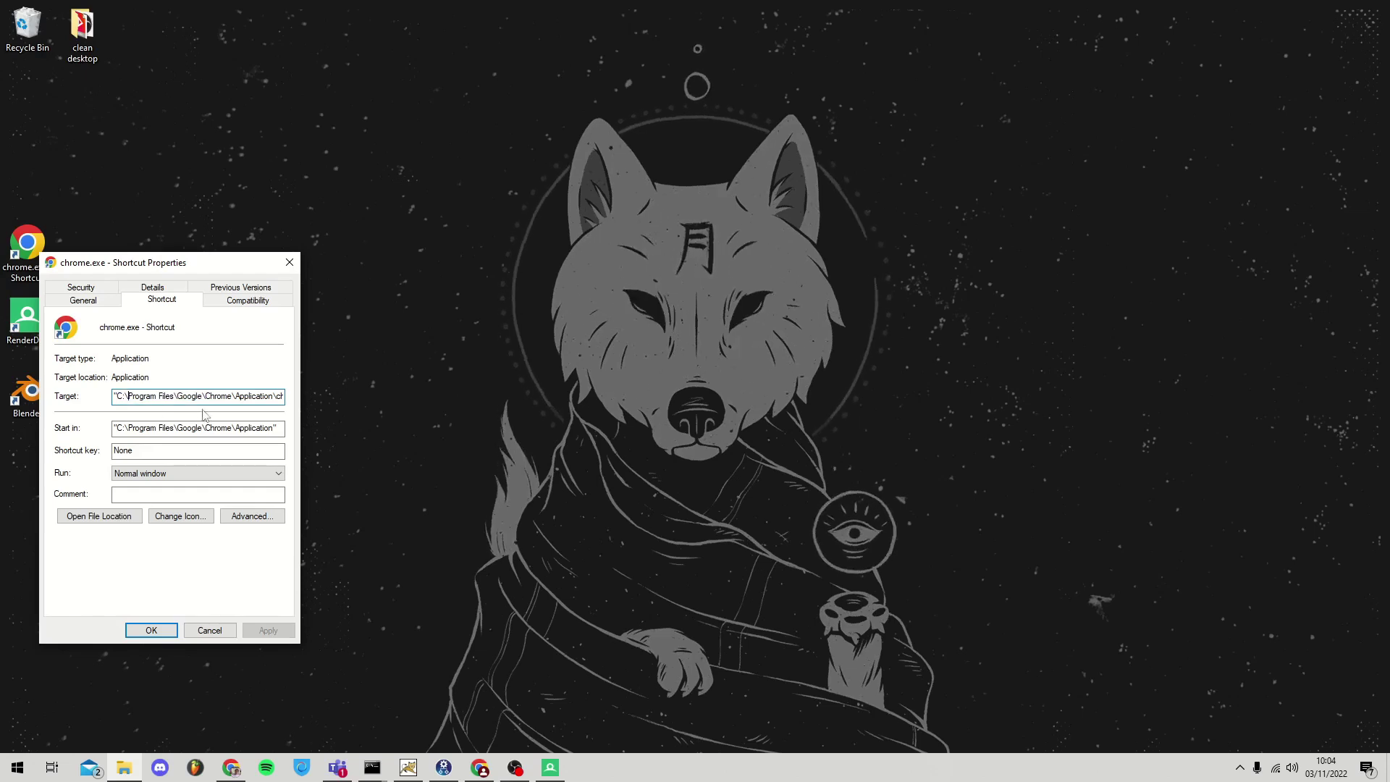
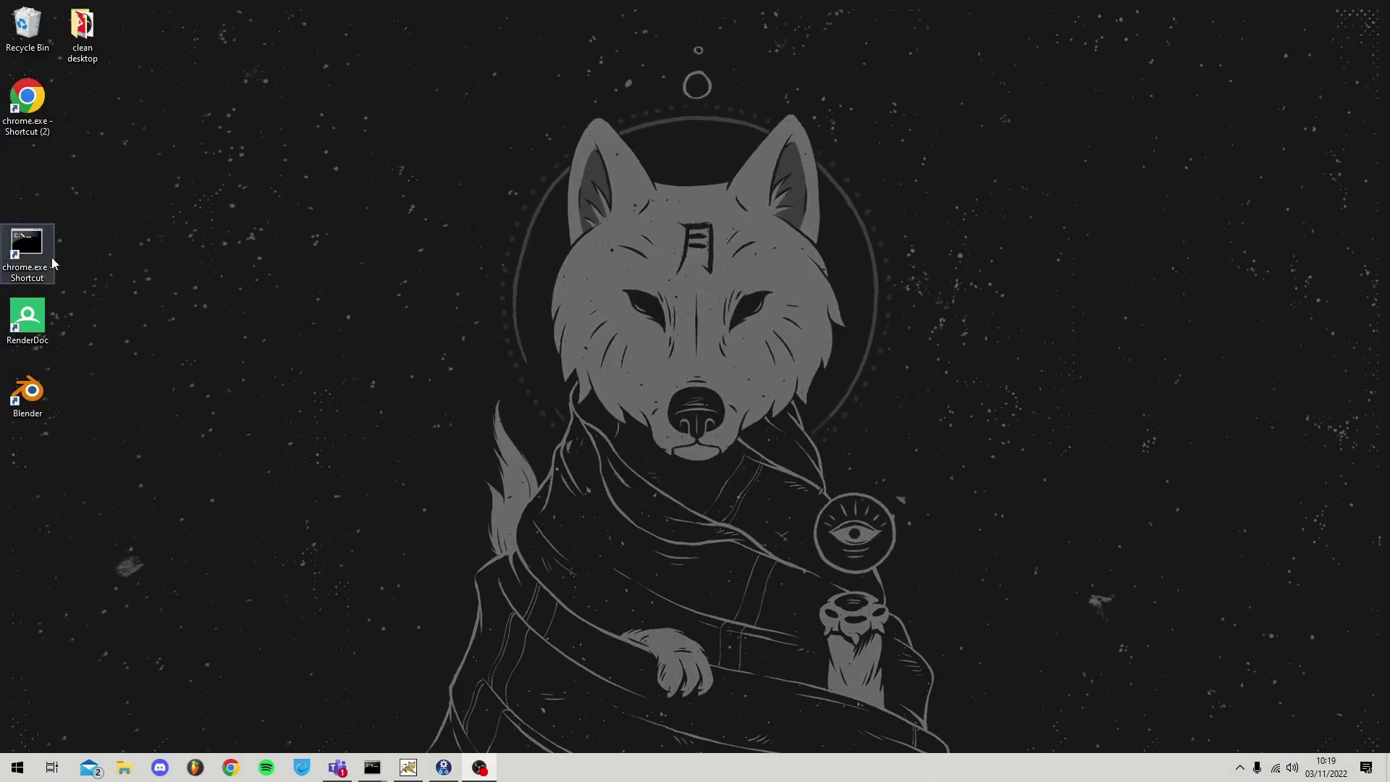
Launch RenderDoc from the desktop and open its Inject into Process view
{"action": "double_click", "coordinate": [37, 331]}
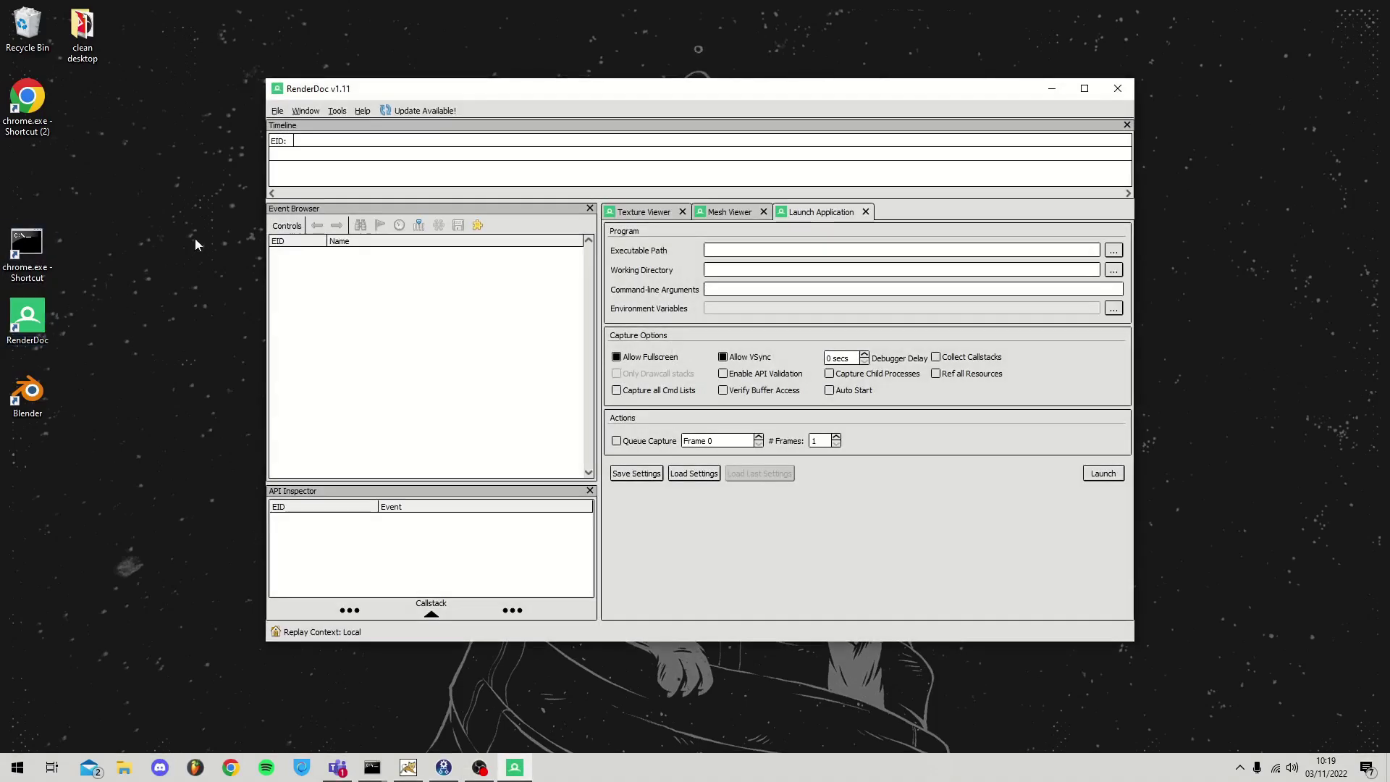
{"action": "left_click", "coordinate": [277, 110]}
{"action": "left_click", "coordinate": [297, 156]}
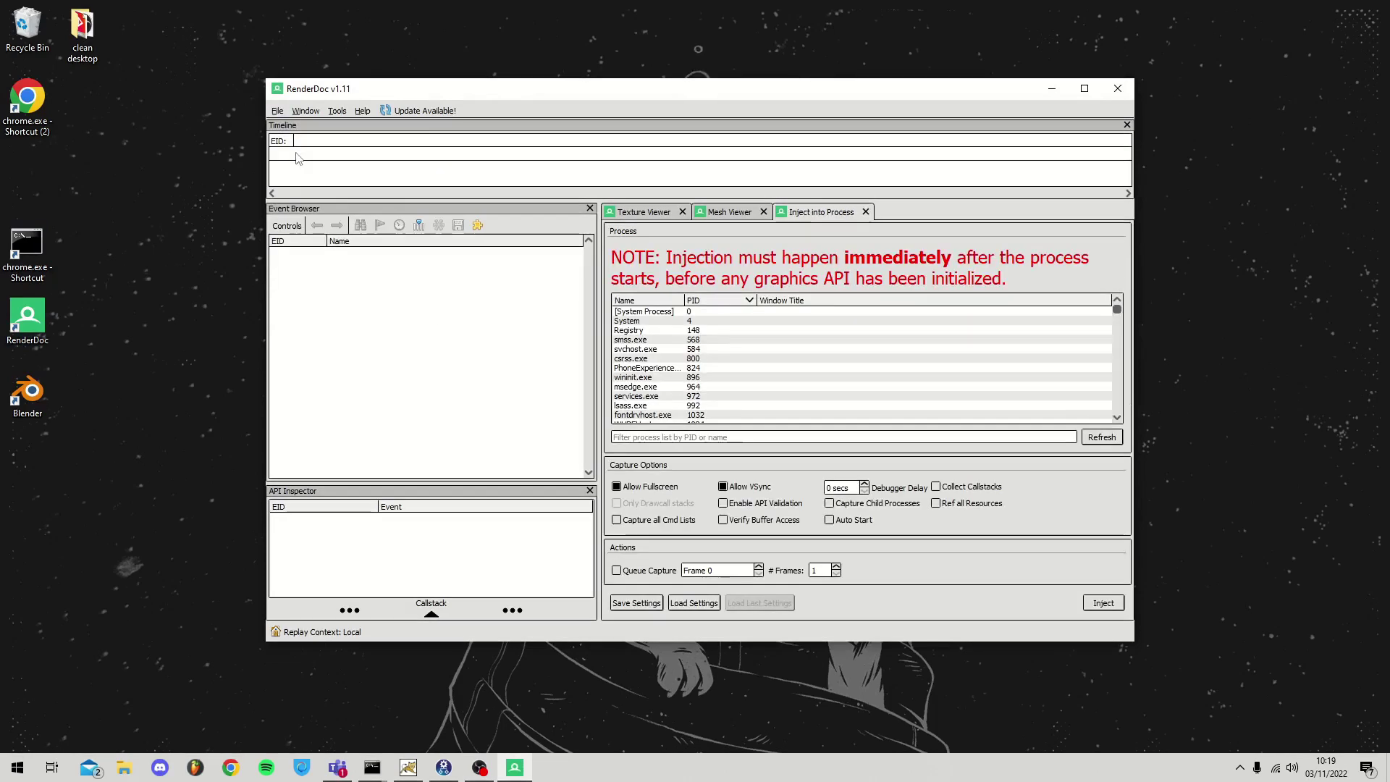
Start Chrome from the chrome.exe - Shortcut on the desktop and inject RenderDoc into the Chrome GPU process with PID 9596
{"action": "left_click", "coordinate": [31, 266]}
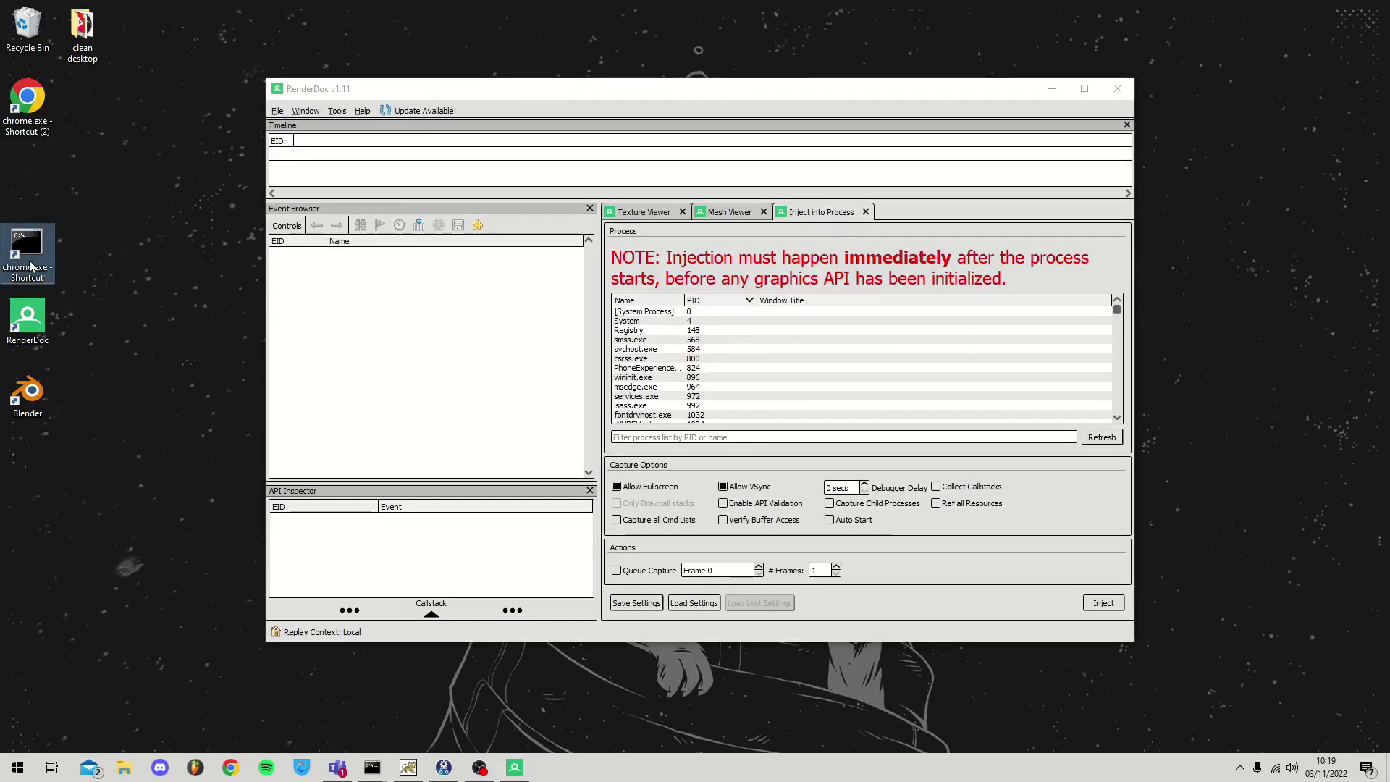
{"action": "double_click", "coordinate": [31, 266]}
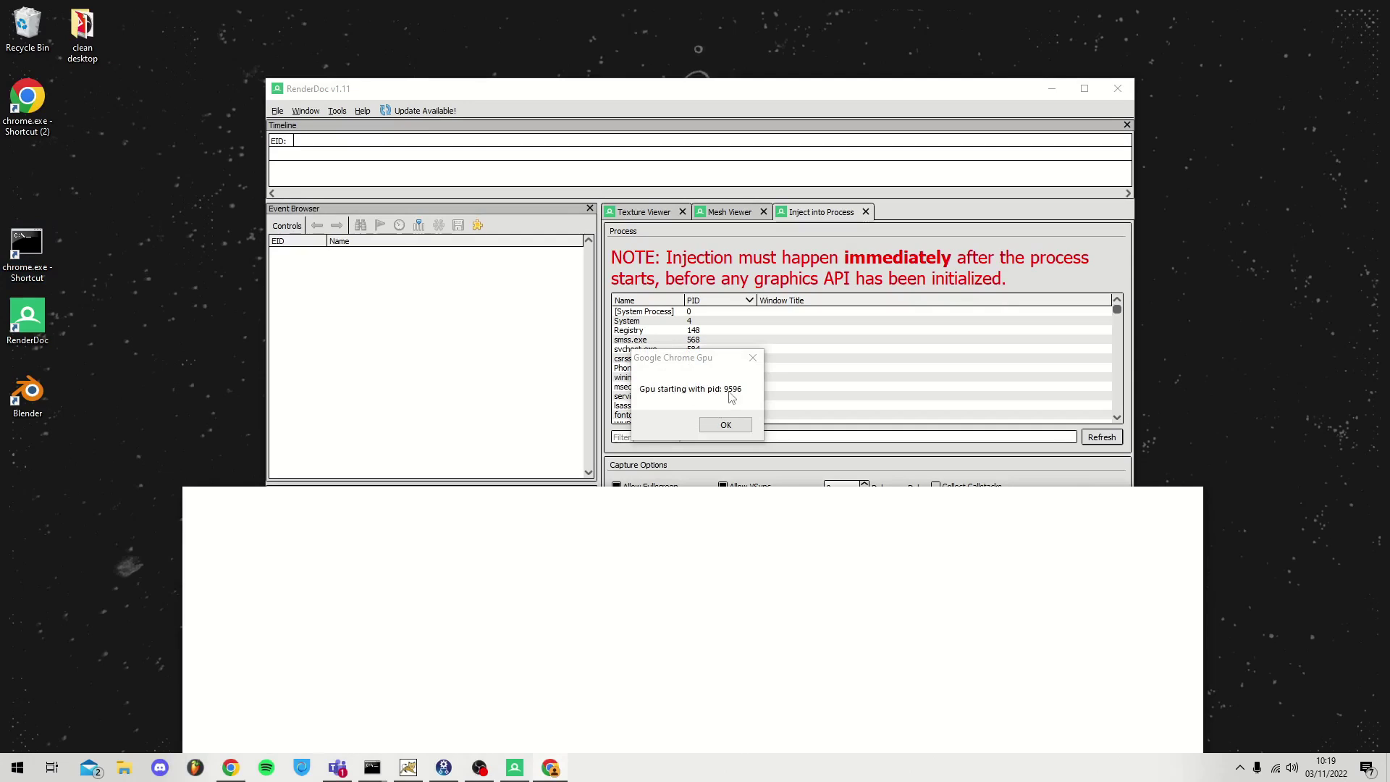
{"action": "left_click", "coordinate": [800, 437]}
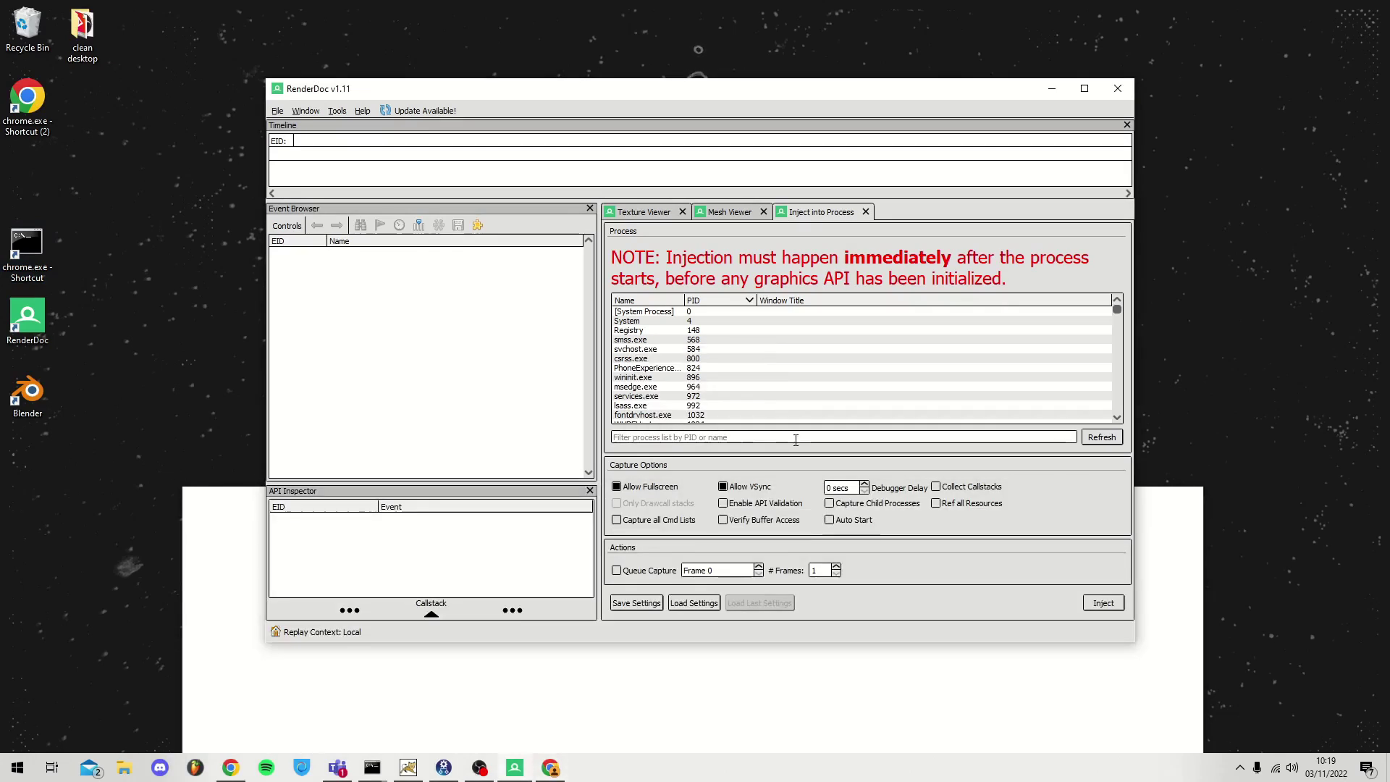
{"action": "type", "text": "9596"}
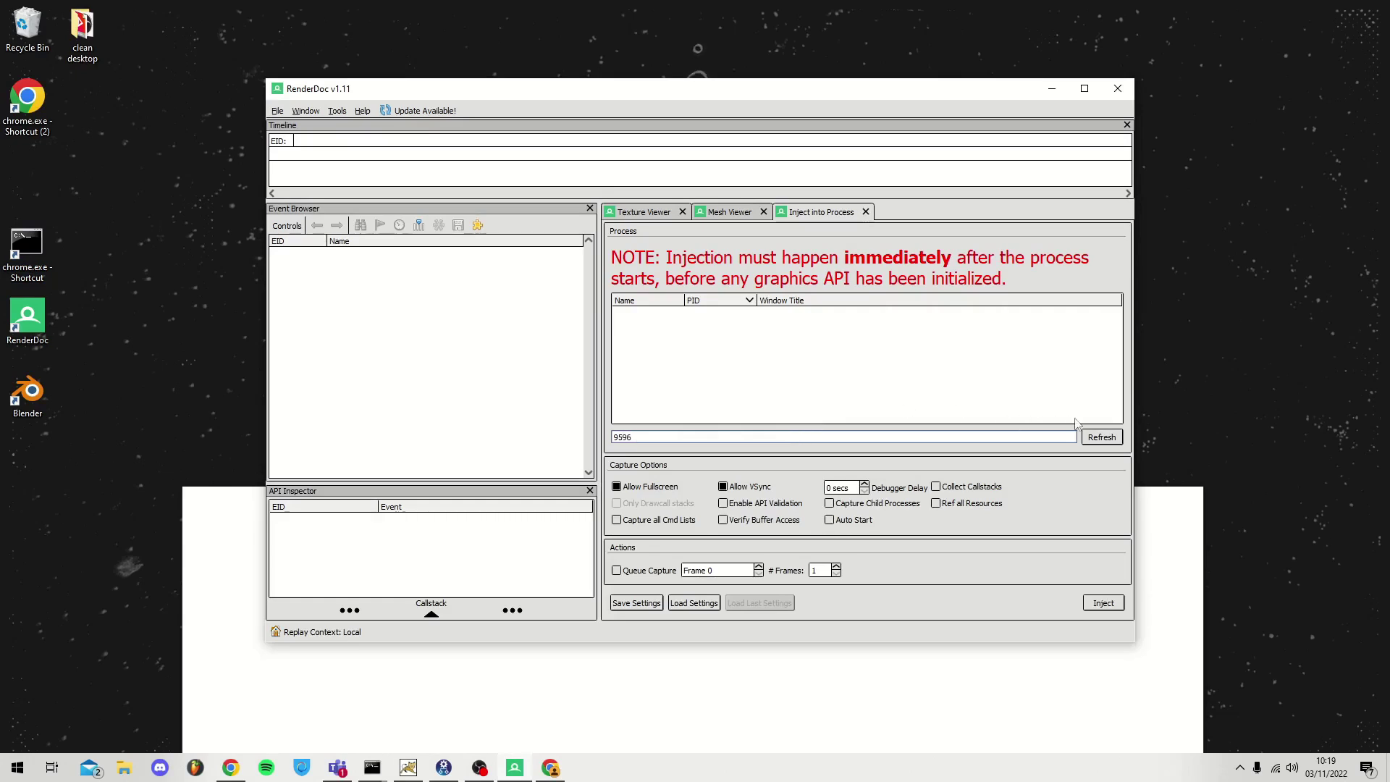
{"action": "left_click", "coordinate": [1102, 437]}
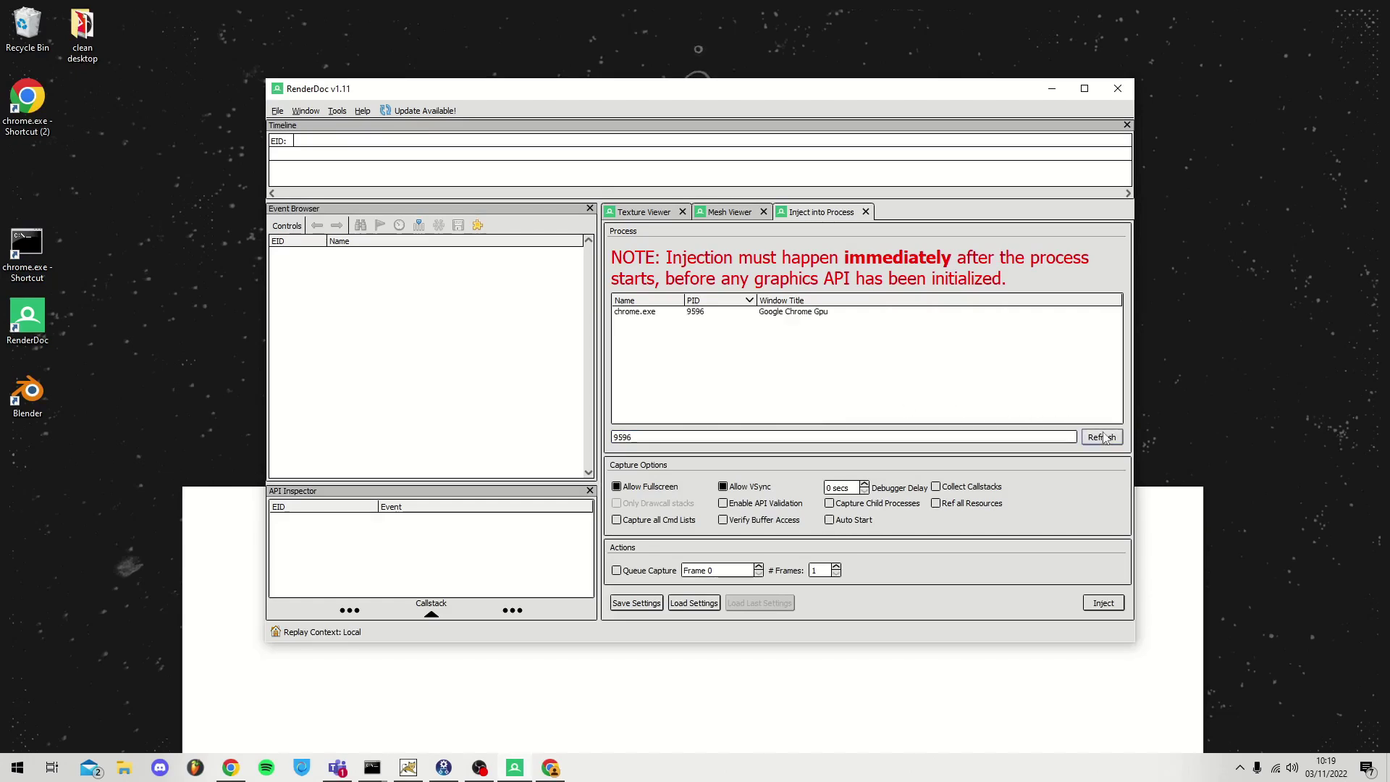
{"action": "left_click", "coordinate": [773, 317]}
{"action": "left_click", "coordinate": [1103, 604]}
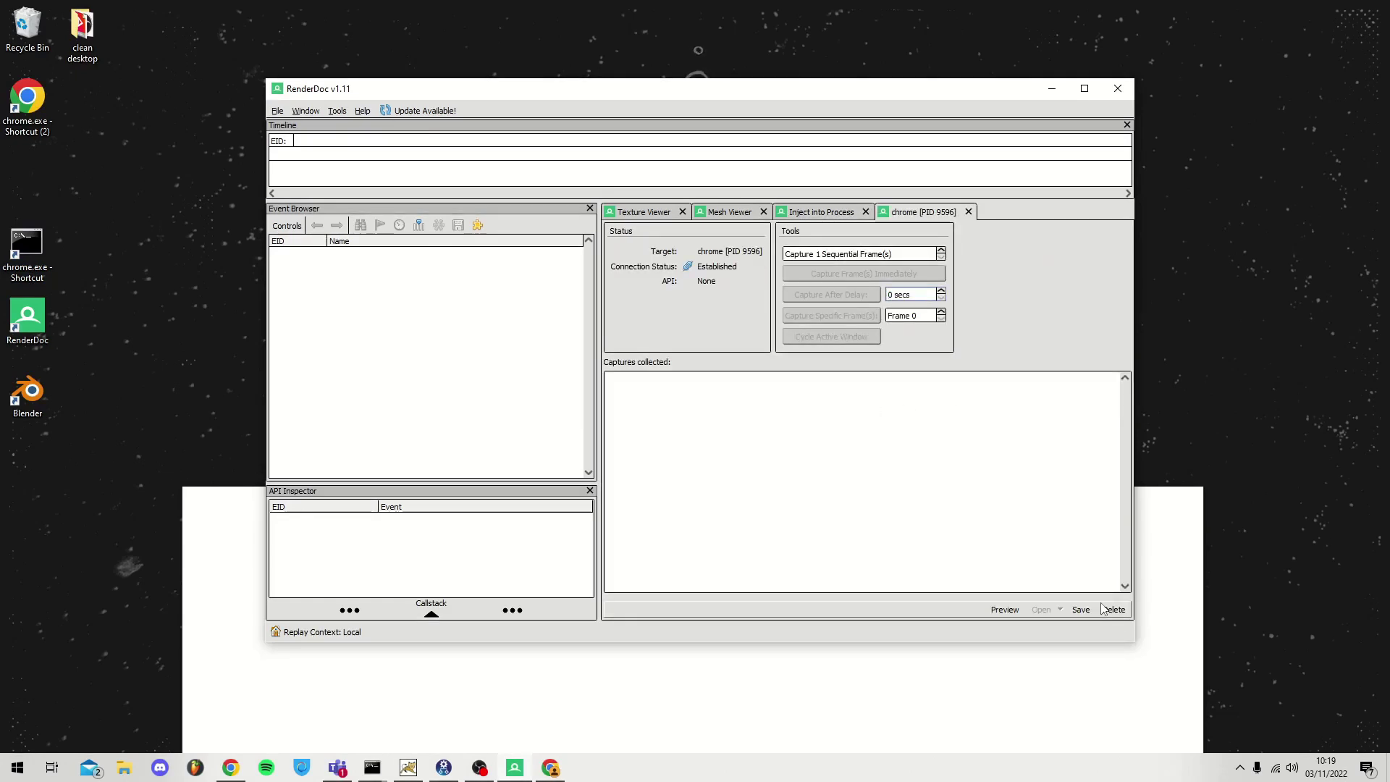
Uncover and confirm the Chrome GPU start dialog, move RenderDoc out of the way, and maximize the Chrome window
{"action": "left_click", "coordinate": [787, 675]}
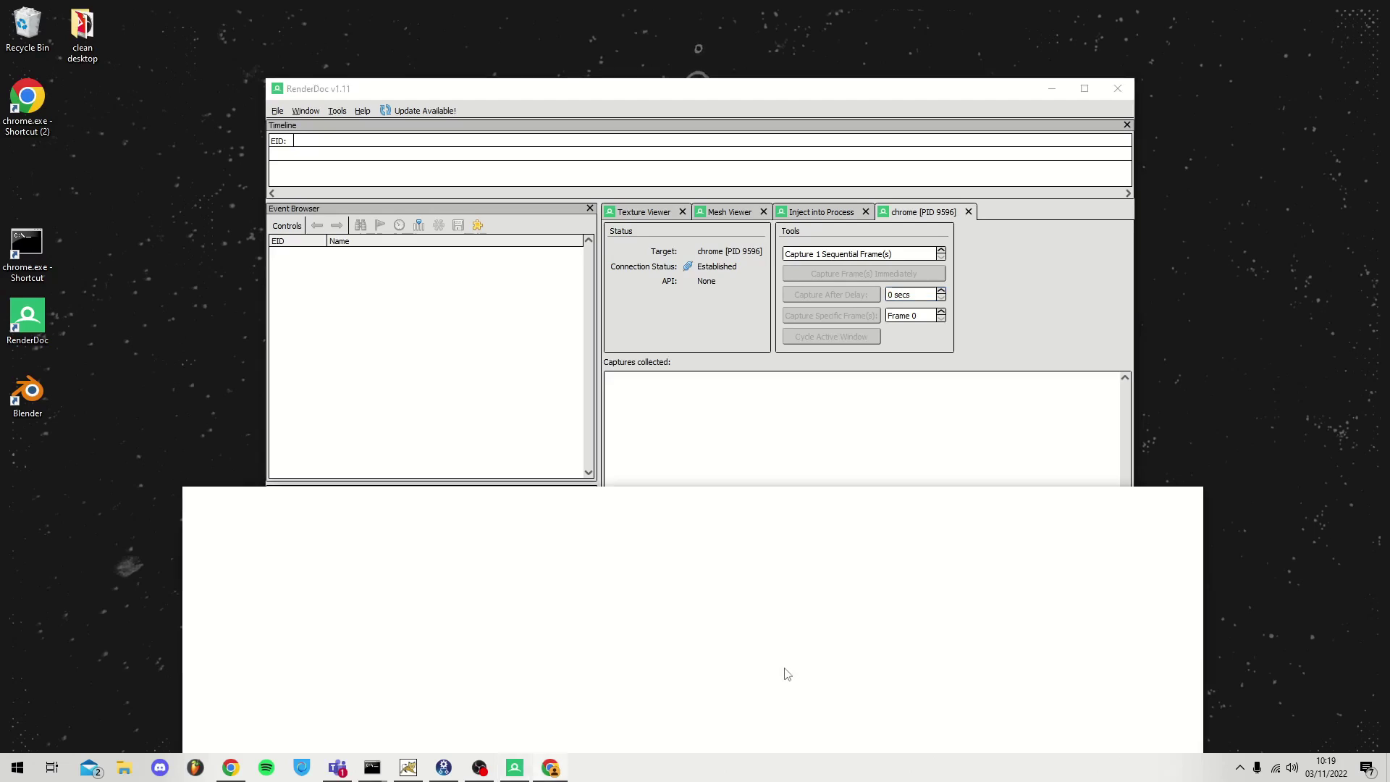
{"action": "left_click_drag", "start_coordinate": [637, 503], "coordinate": [704, 605]}
{"action": "left_click_drag", "start_coordinate": [644, 88], "coordinate": [869, 469]}
{"action": "left_click", "coordinate": [725, 425]}
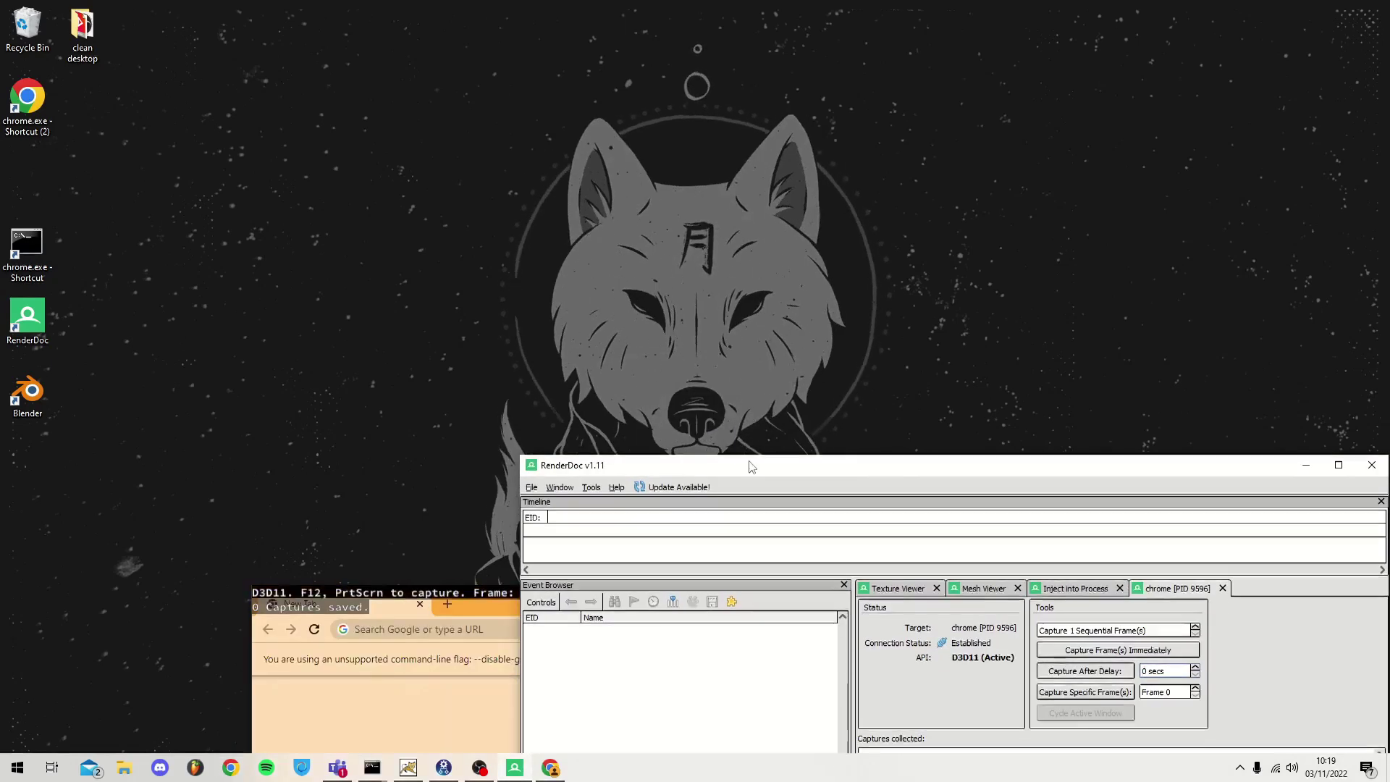
{"action": "left_click_drag", "start_coordinate": [751, 465], "coordinate": [532, 45]}
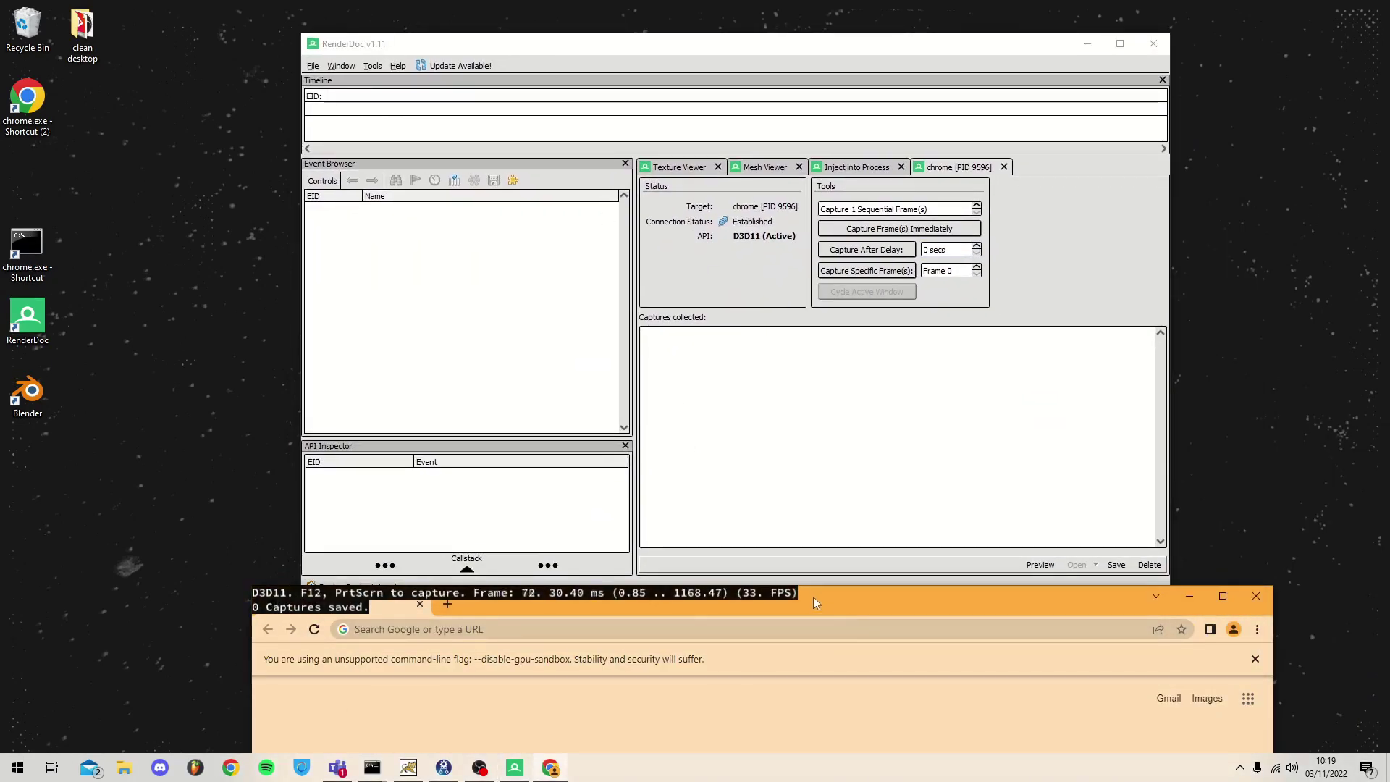
{"action": "left_click_drag", "start_coordinate": [814, 596], "coordinate": [724, 4]}
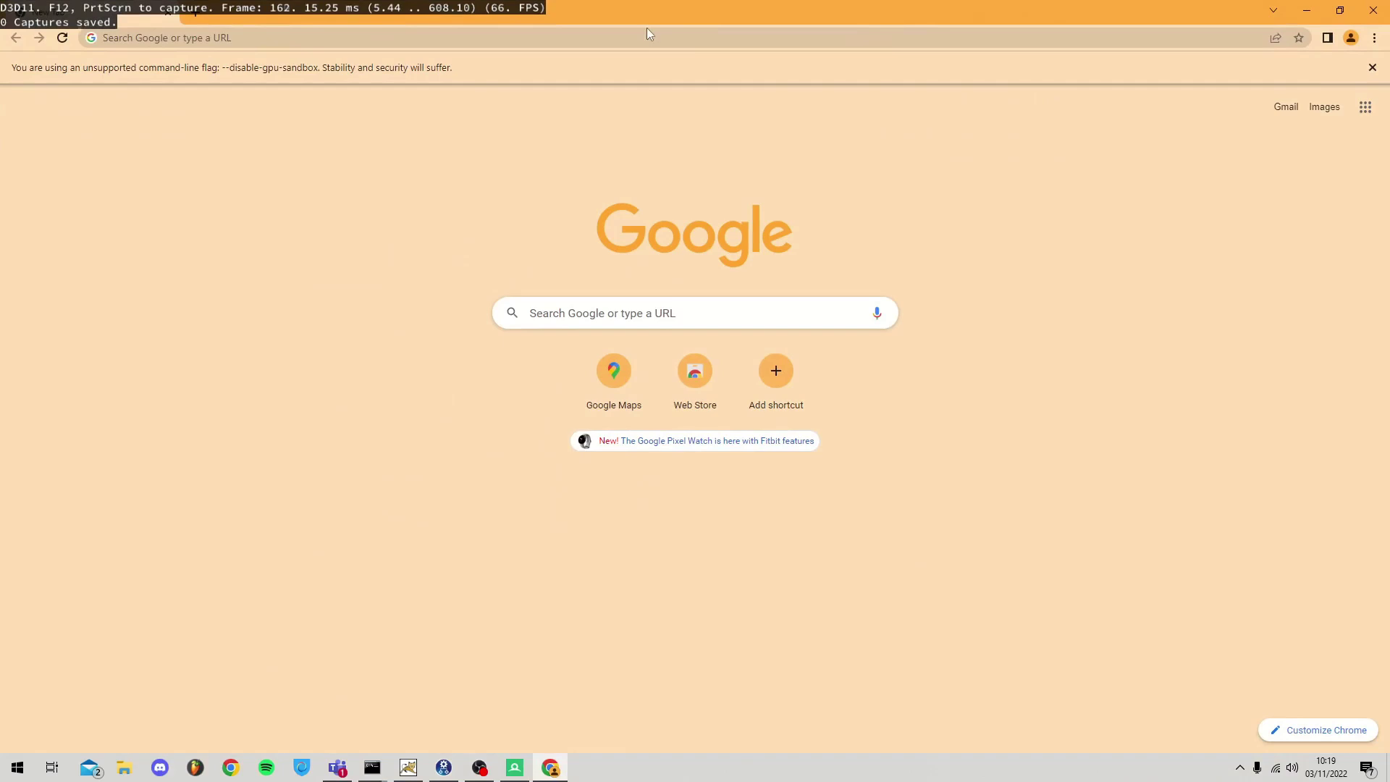
Open Google Maps from the new tab page and switch the map to satellite imagery
{"action": "left_click", "coordinate": [645, 32]}
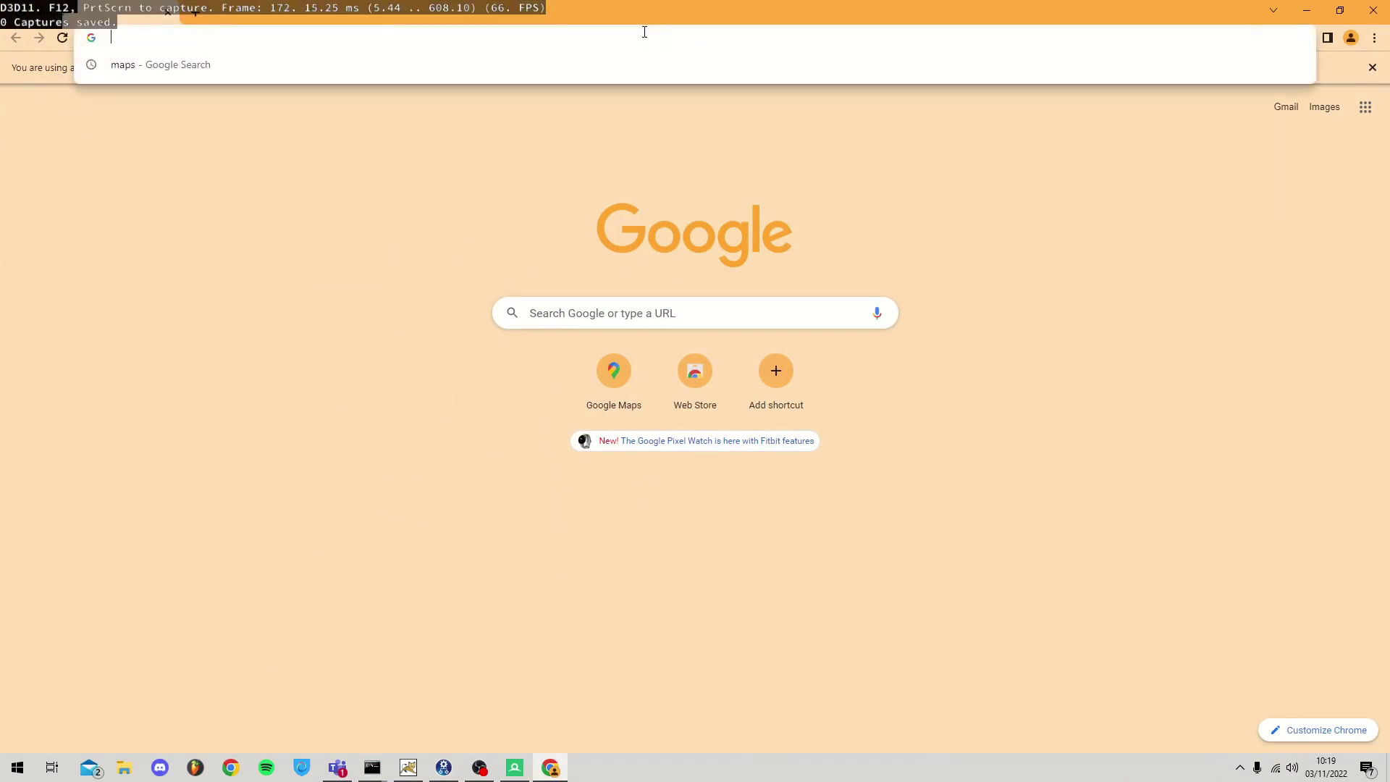
{"action": "left_click", "coordinate": [616, 391]}
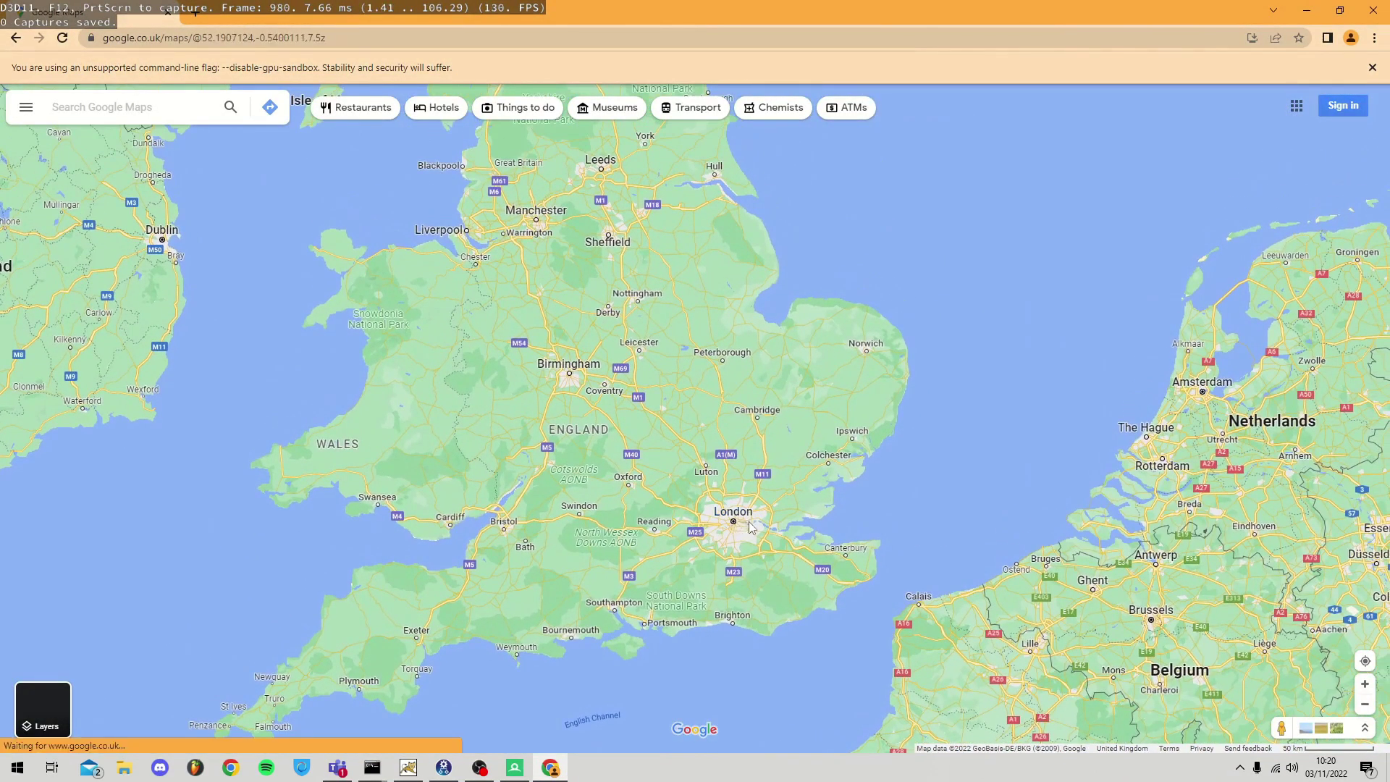
{"action": "left_click", "coordinate": [43, 713]}
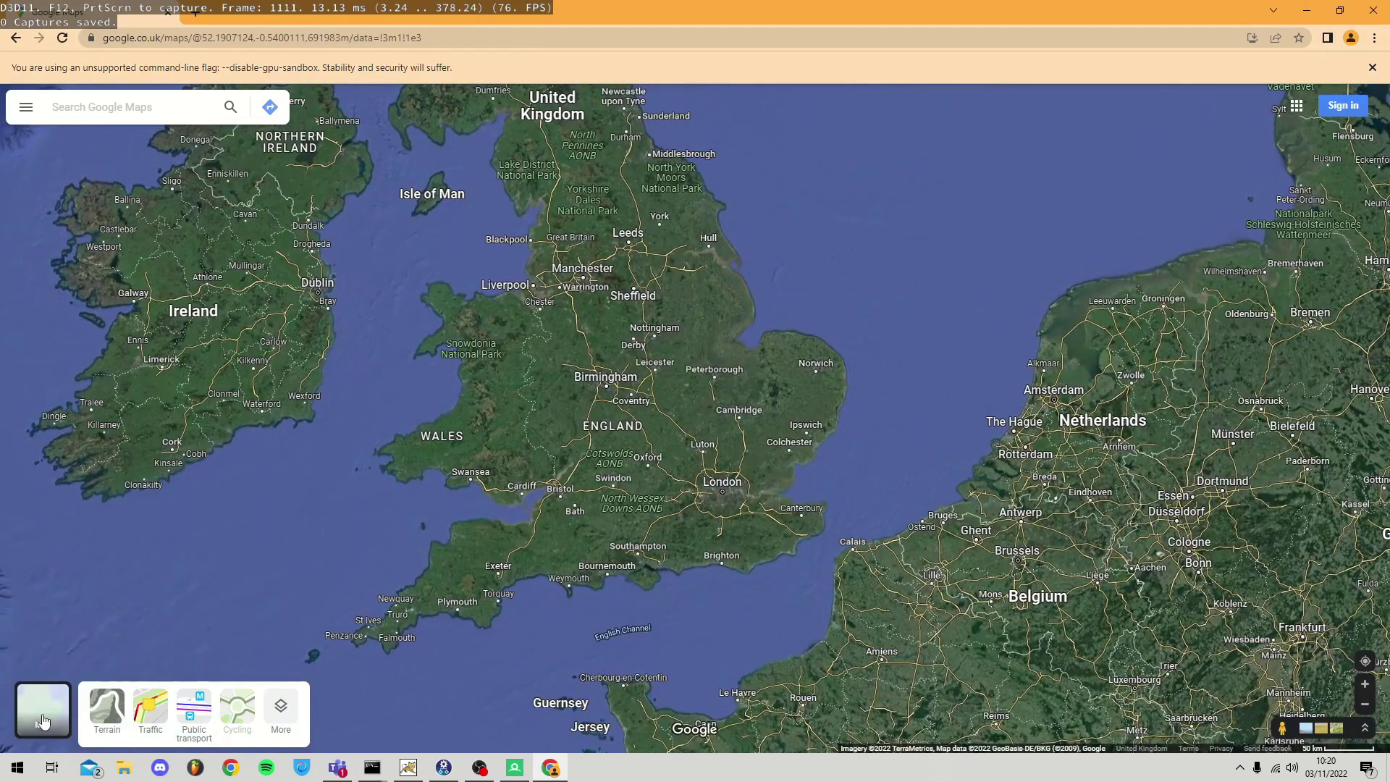
Enable Globe view in the detailed map layer options, and toggle Labels off and back on
{"action": "left_click", "coordinate": [282, 712]}
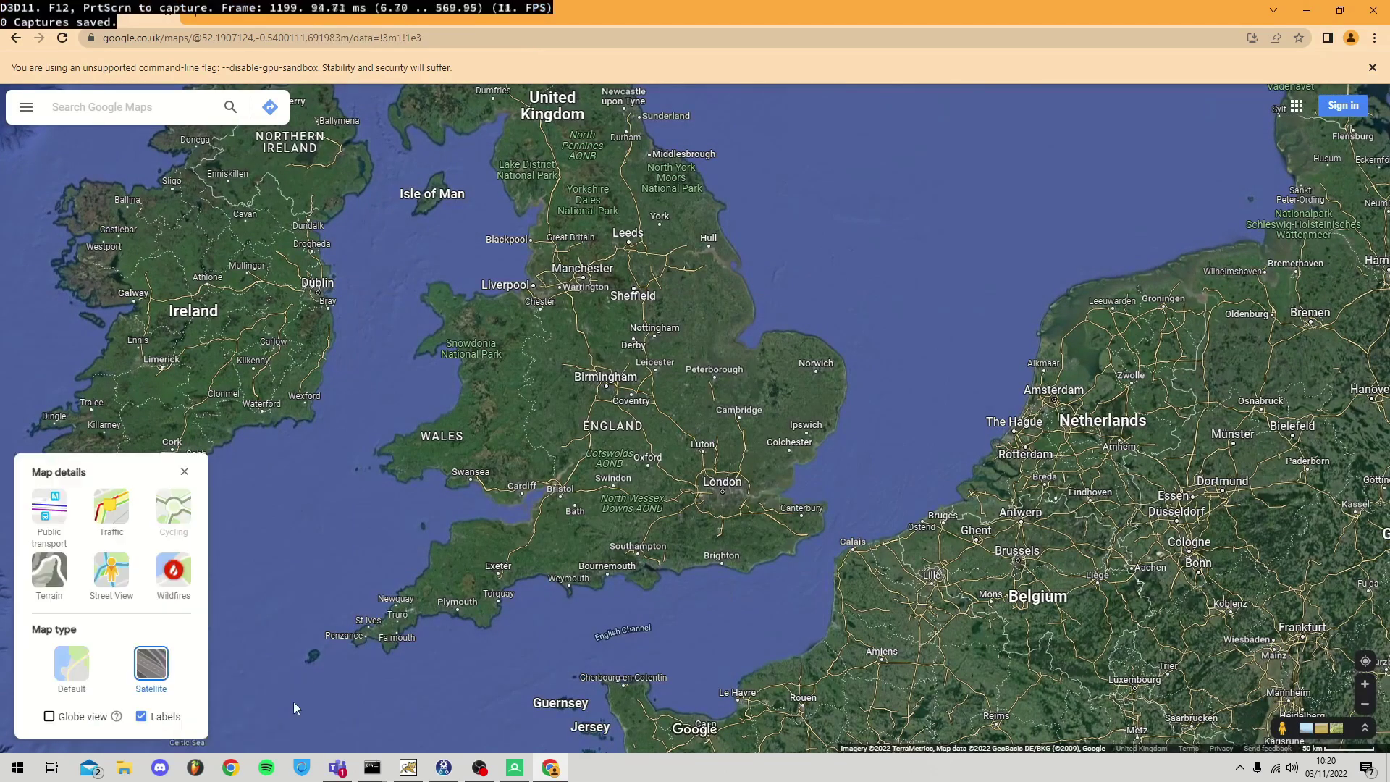
{"action": "left_click", "coordinate": [50, 717]}
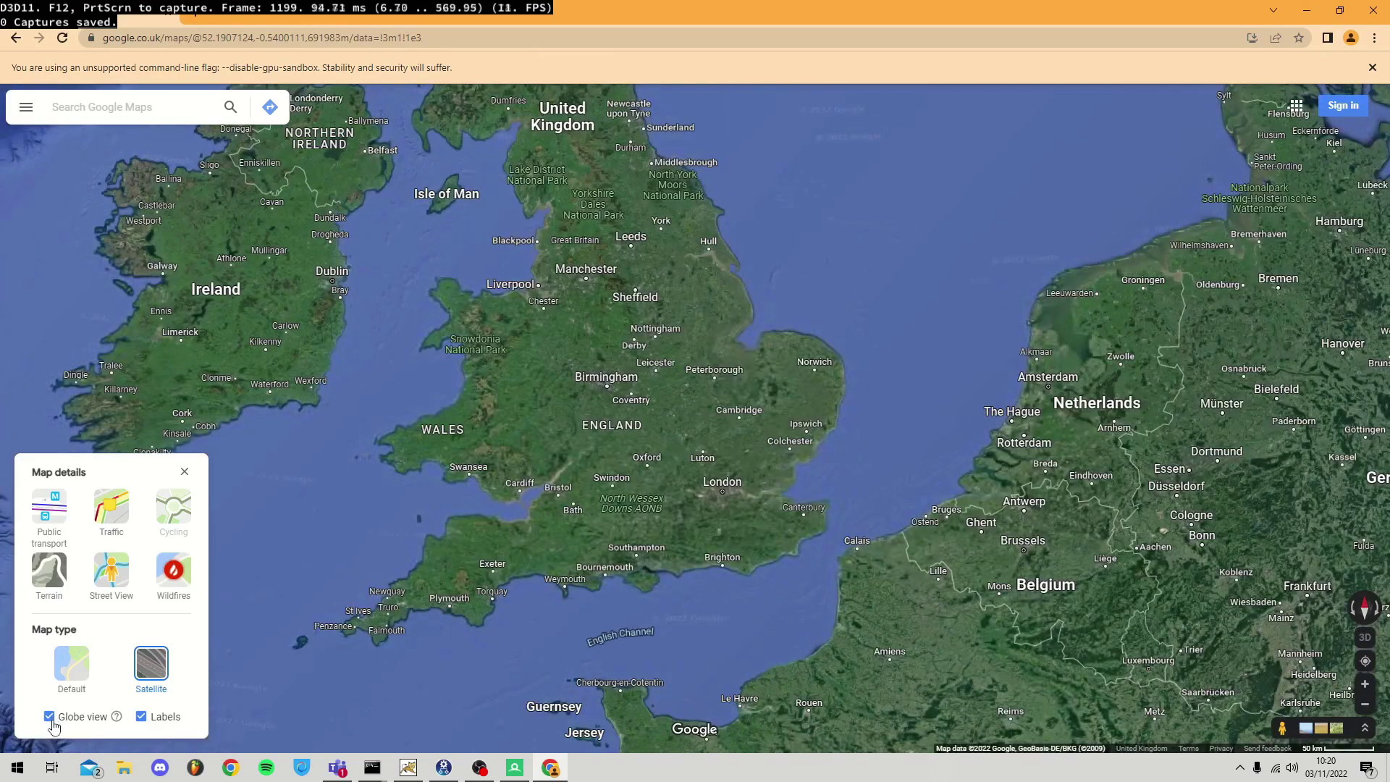
{"action": "left_click", "coordinate": [141, 717]}
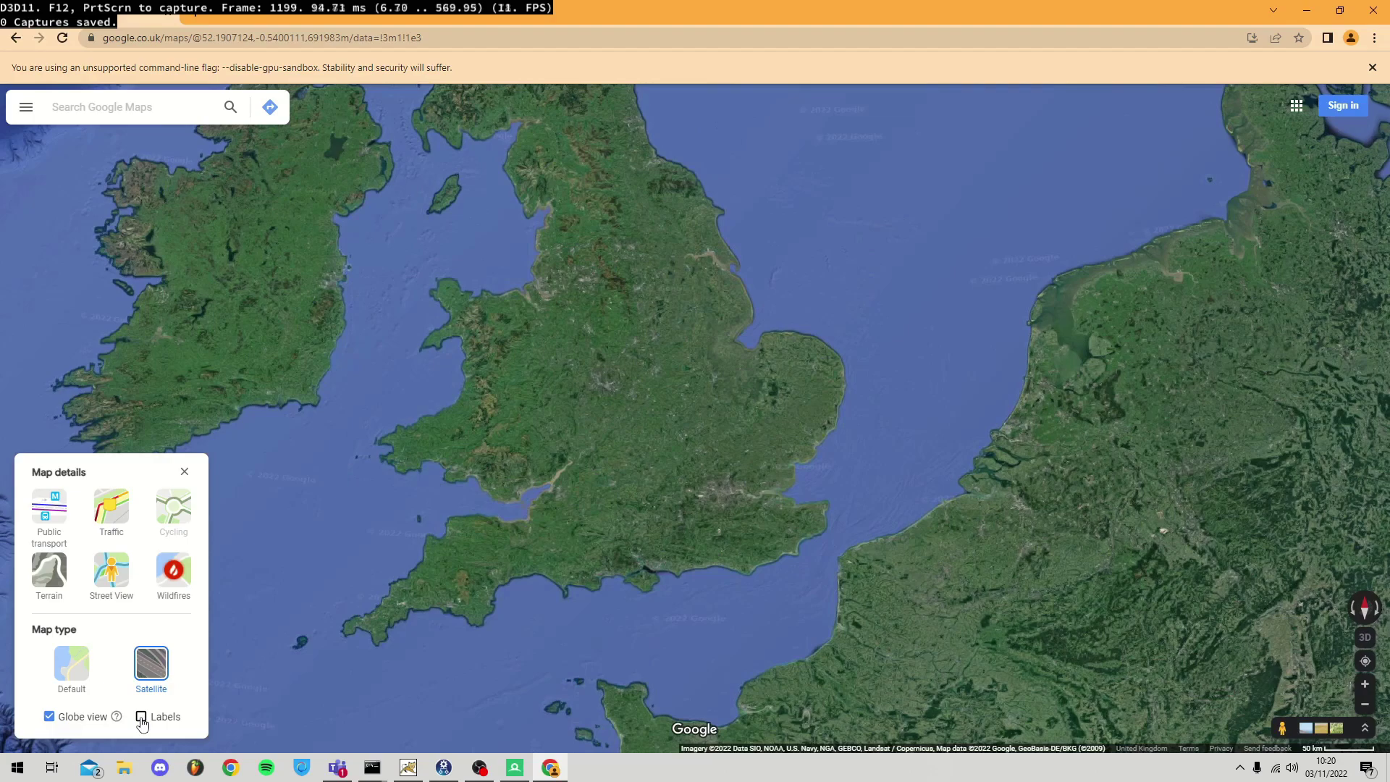
{"action": "left_click", "coordinate": [141, 718]}
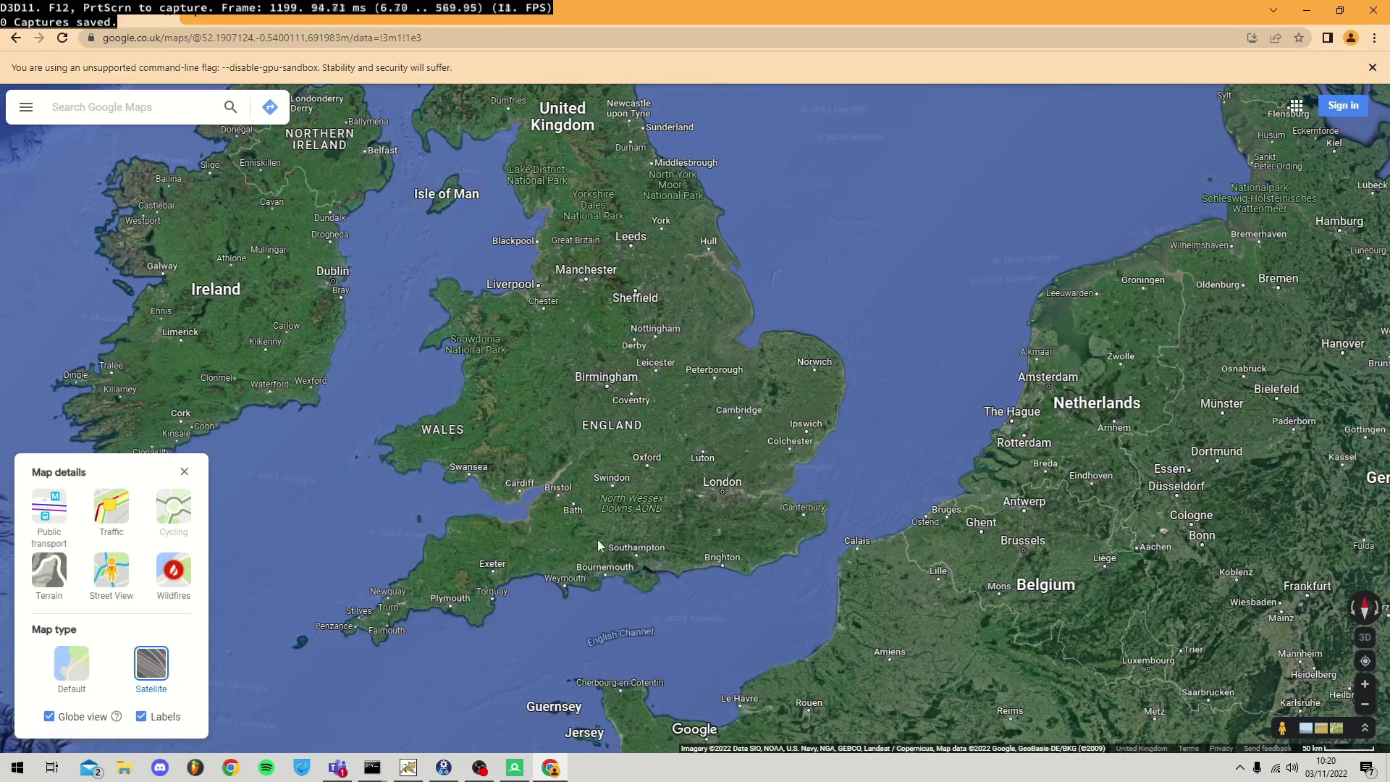
Zoom in on central London and tilt and rotate to a 3D view over Westminster and the Thames
{"action": "left_click", "coordinate": [720, 512]}
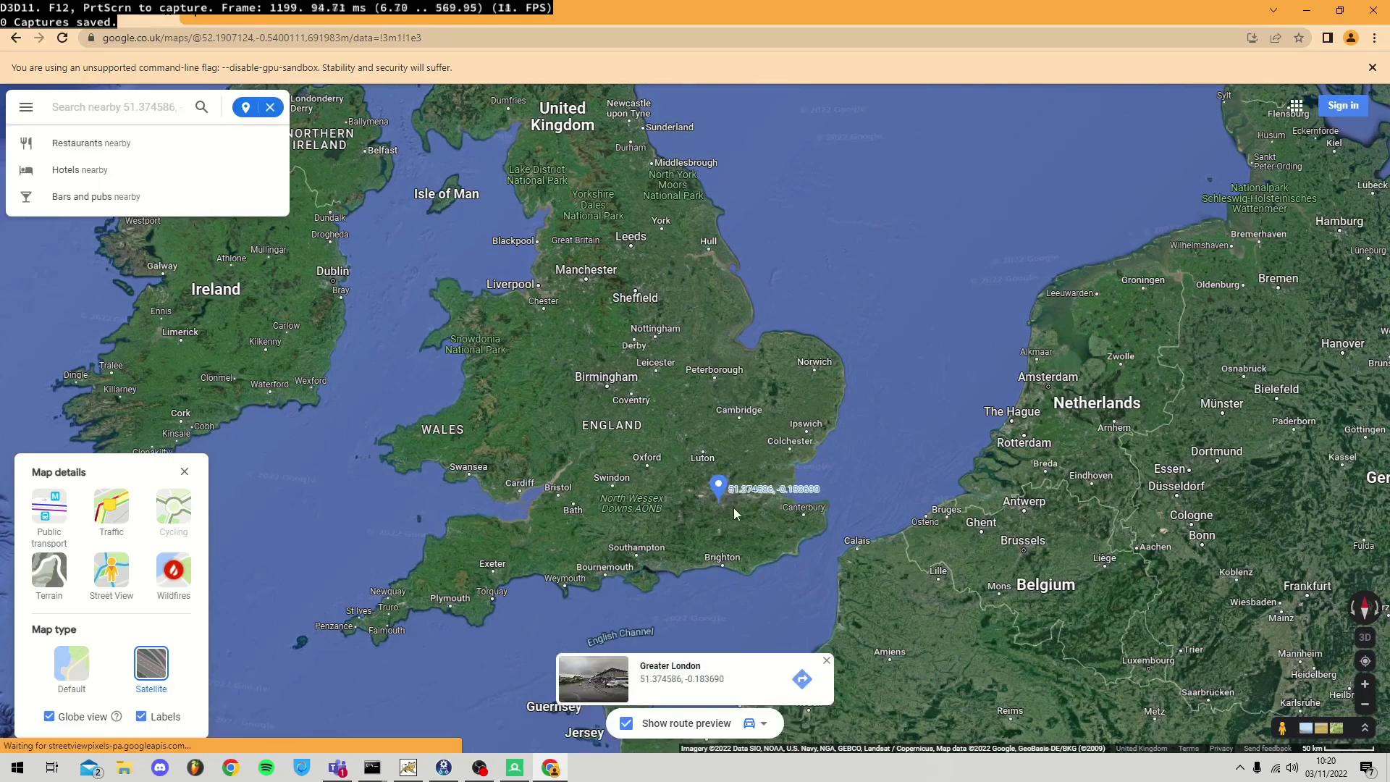
{"action": "scroll", "coordinate": [688, 501], "scroll_direction": "up", "scroll_amount": 3}
{"action": "scroll", "coordinate": [701, 412], "scroll_direction": "up", "scroll_amount": 5}
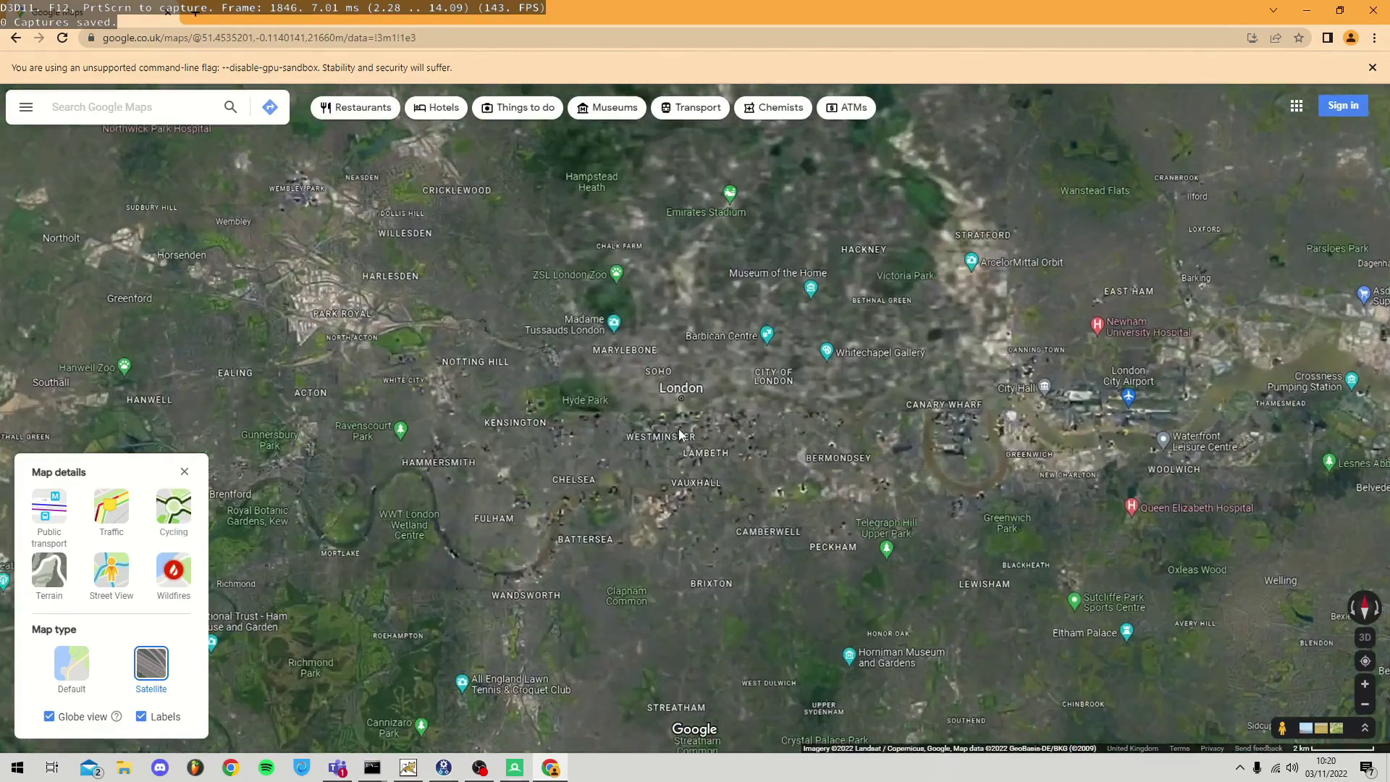
{"action": "scroll", "coordinate": [724, 413], "scroll_direction": "up", "scroll_amount": 4}
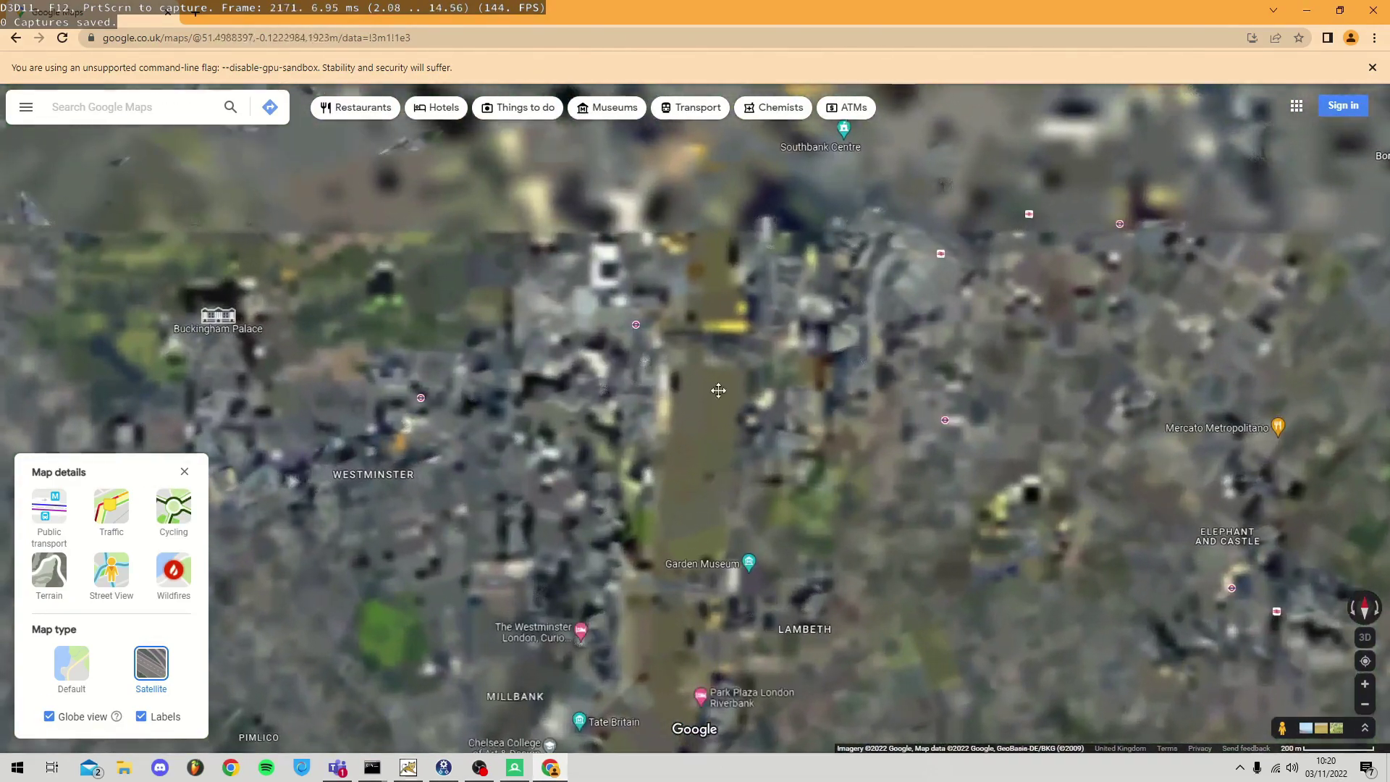
{"action": "left_click_drag", "start_coordinate": [717, 388], "coordinate": [780, 501]}
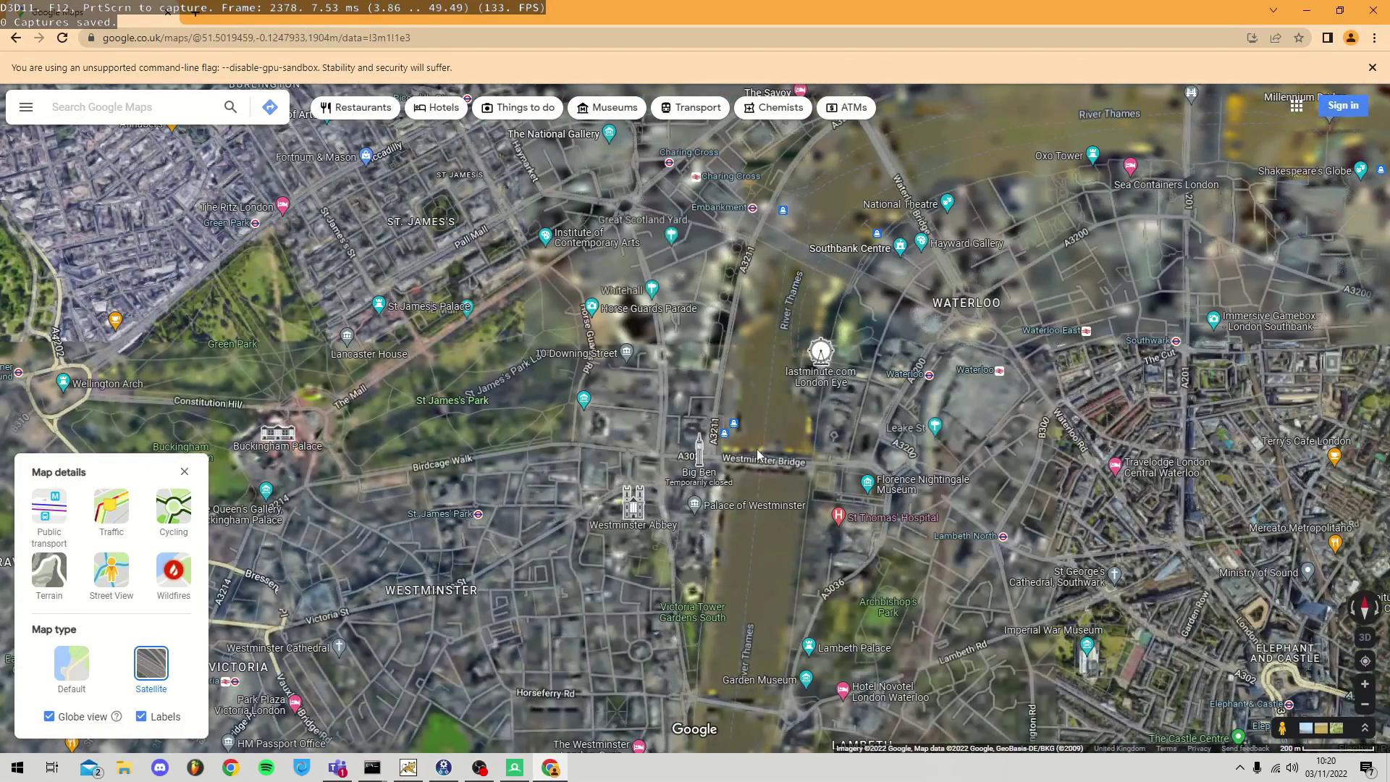
{"action": "left_click_drag", "start_coordinate": [794, 432], "coordinate": [665, 446]}
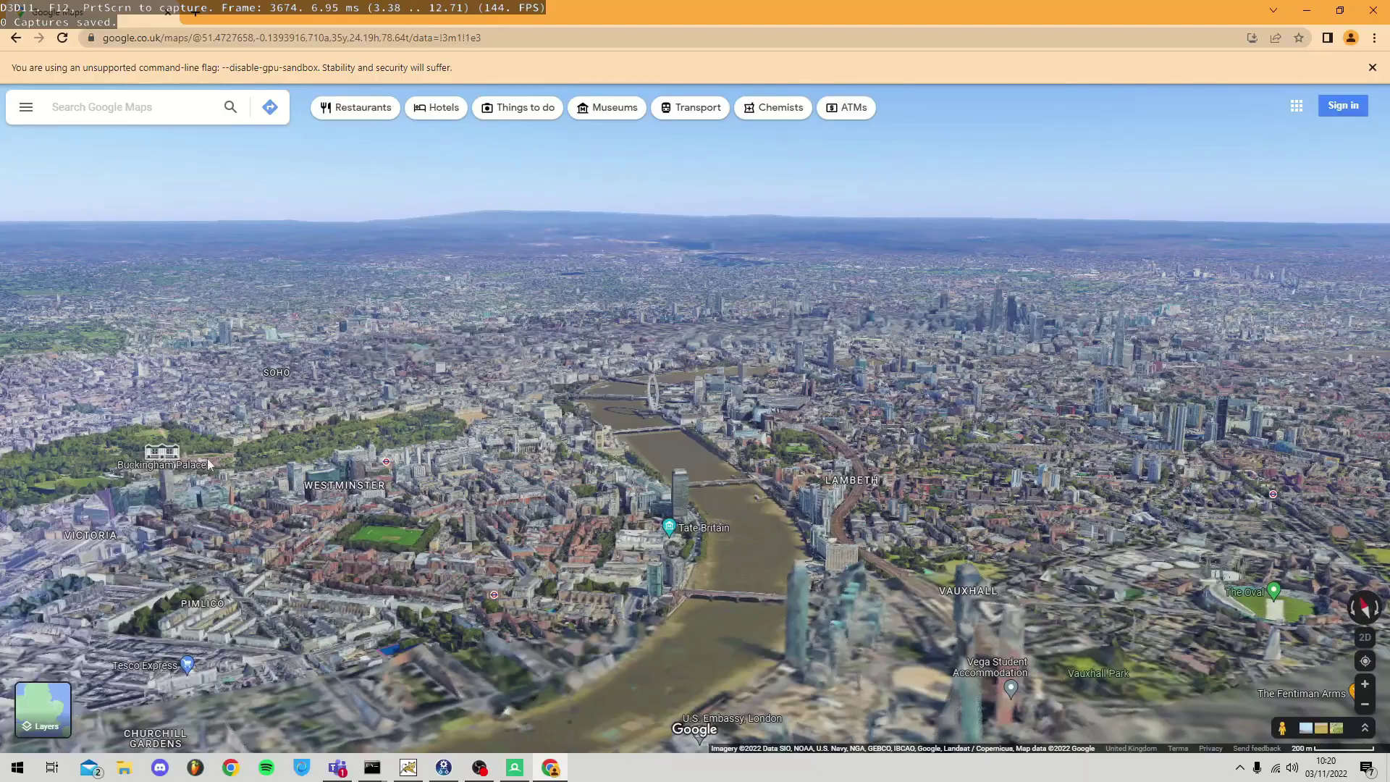
{"action": "left_click_drag", "start_coordinate": [634, 442], "coordinate": [863, 537]}
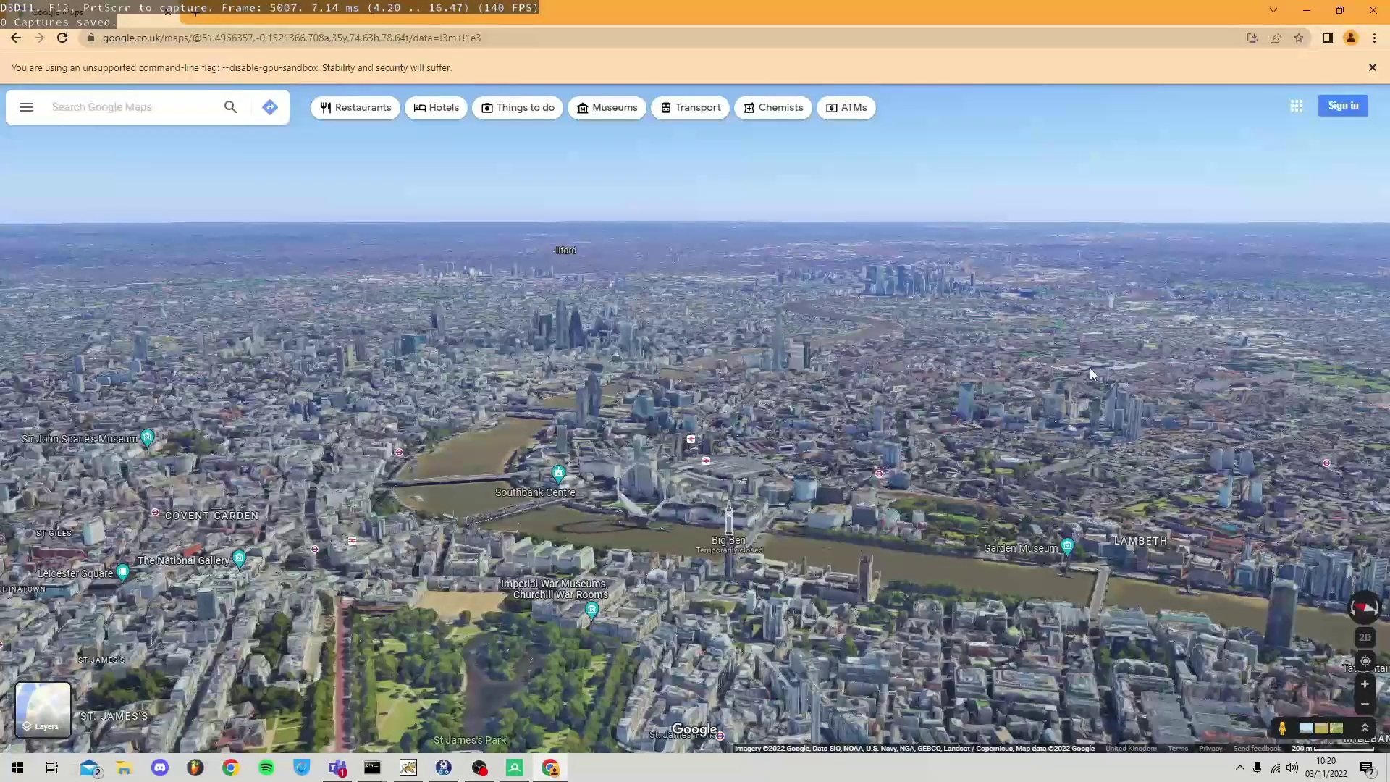
Reduce the browser page zoom to 33% for the Google Maps page
{"action": "left_click", "coordinate": [1374, 37]}
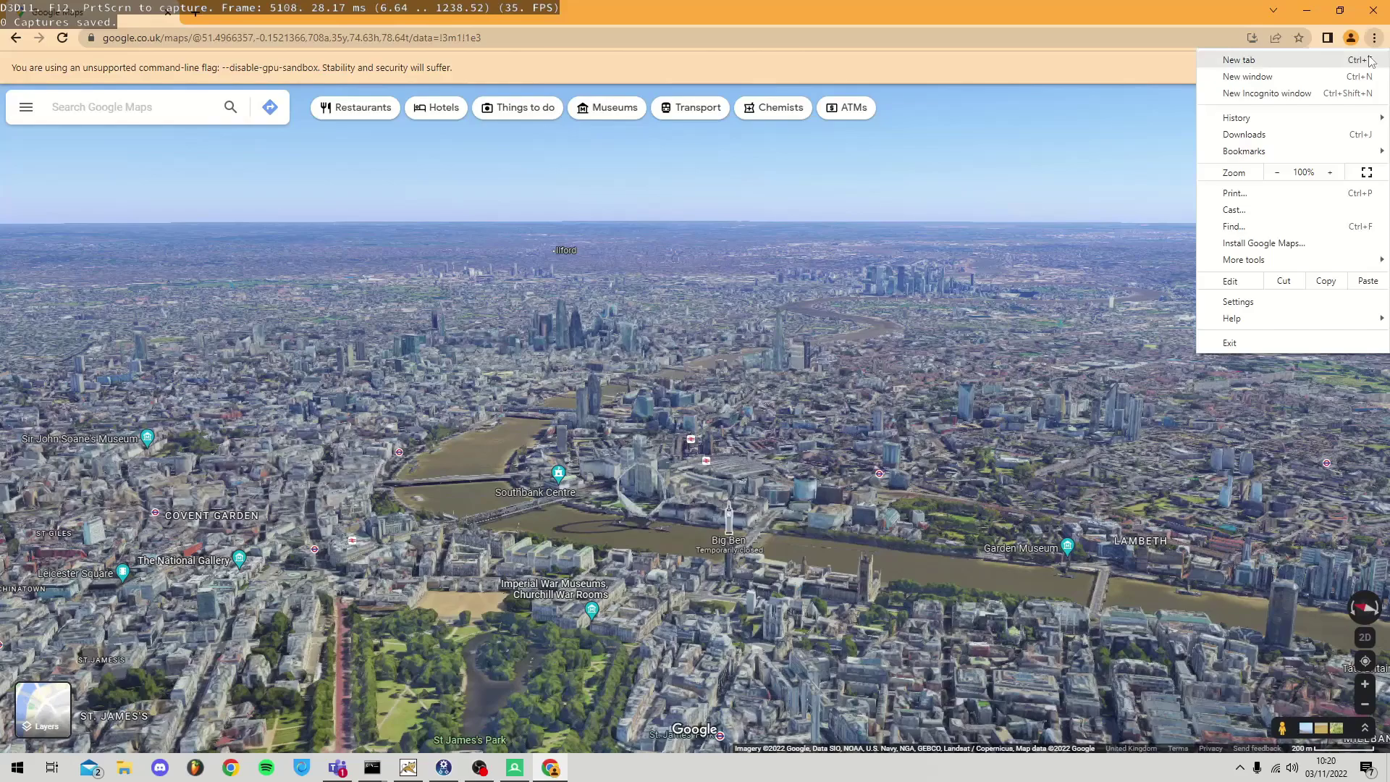
{"action": "left_click", "coordinate": [1275, 175]}
{"action": "left_click", "coordinate": [1274, 176]}
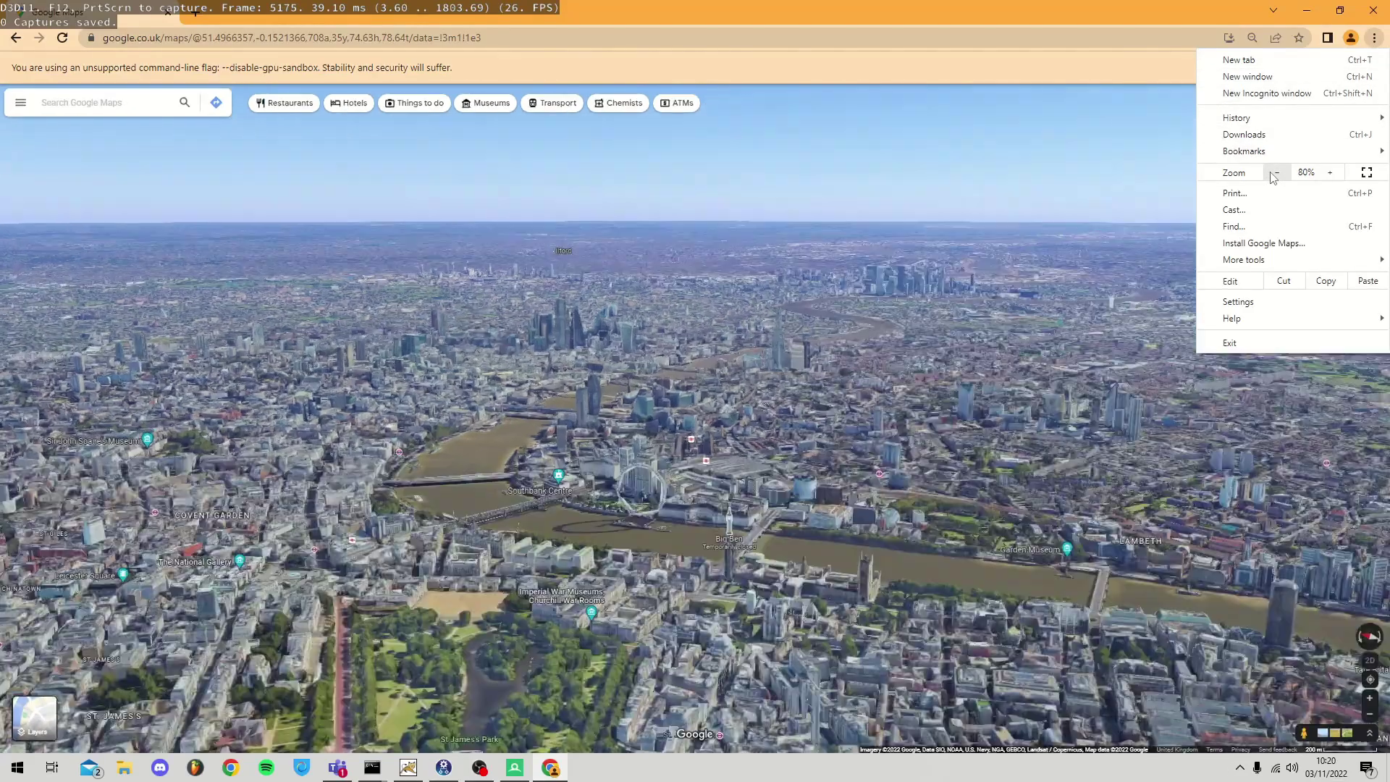
{"action": "left_click", "coordinate": [1274, 175]}
{"action": "left_click", "coordinate": [1275, 175]}
{"action": "left_click", "coordinate": [1276, 173]}
{"action": "left_click", "coordinate": [1276, 174]}
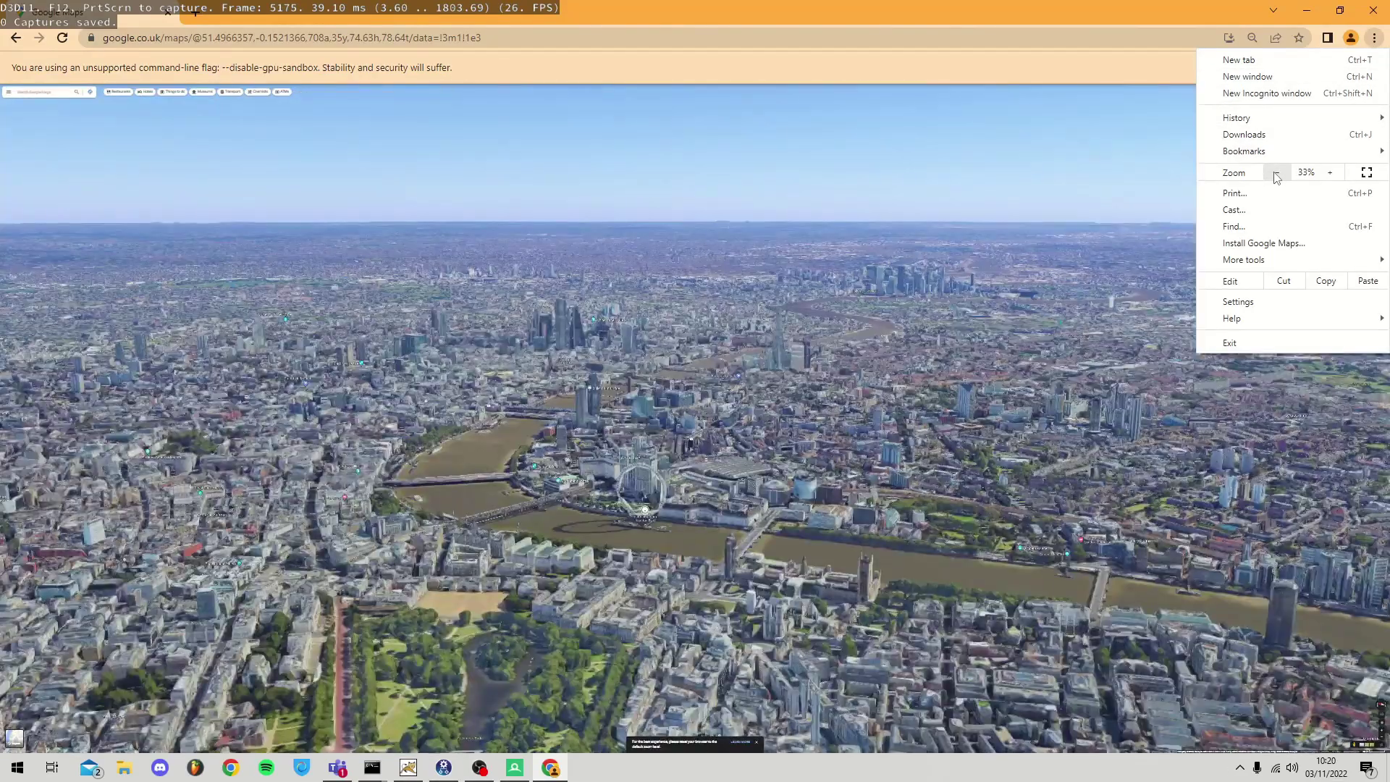
Lower the browser page zoom one more level and reposition the map to a steeper aerial view of London around the Thames
{"action": "left_click", "coordinate": [1276, 173]}
{"action": "left_click", "coordinate": [890, 449]}
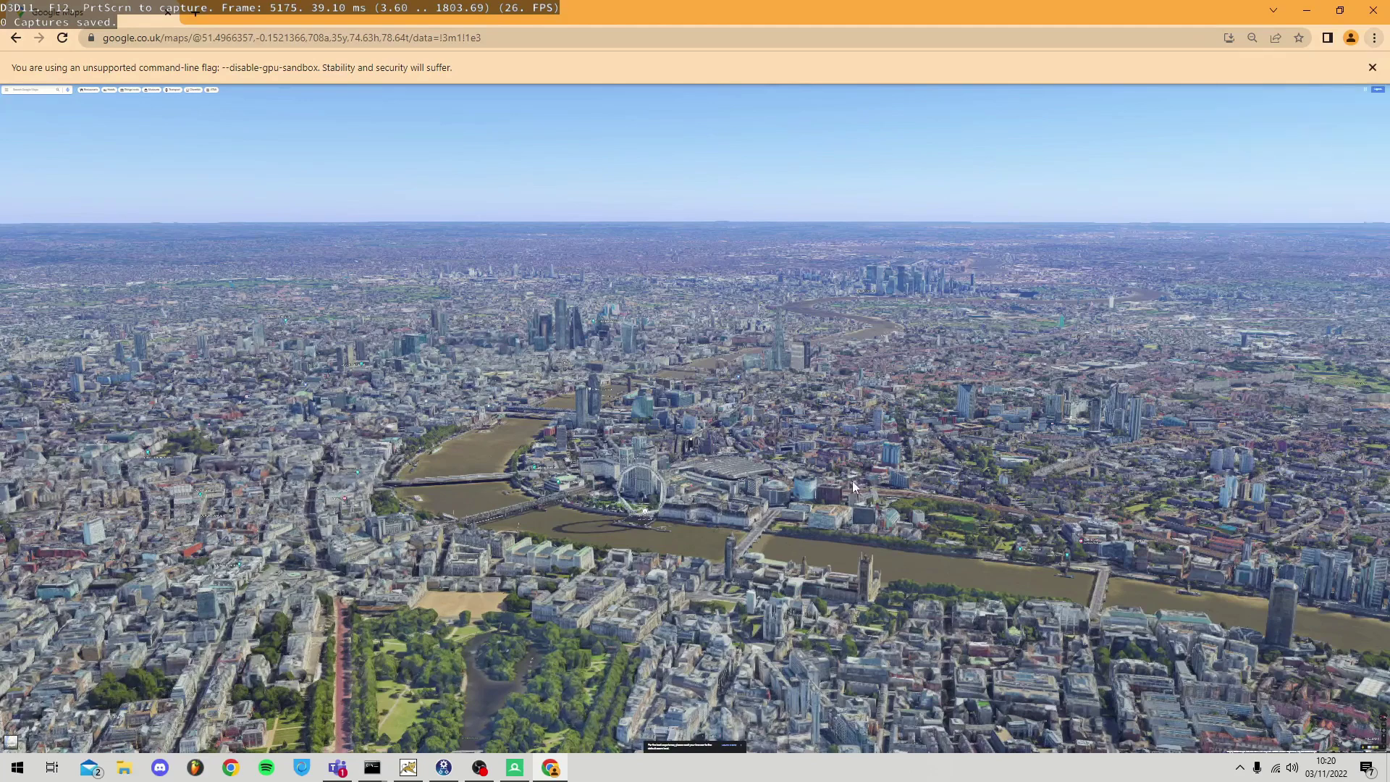
{"action": "left_click", "coordinate": [853, 481]}
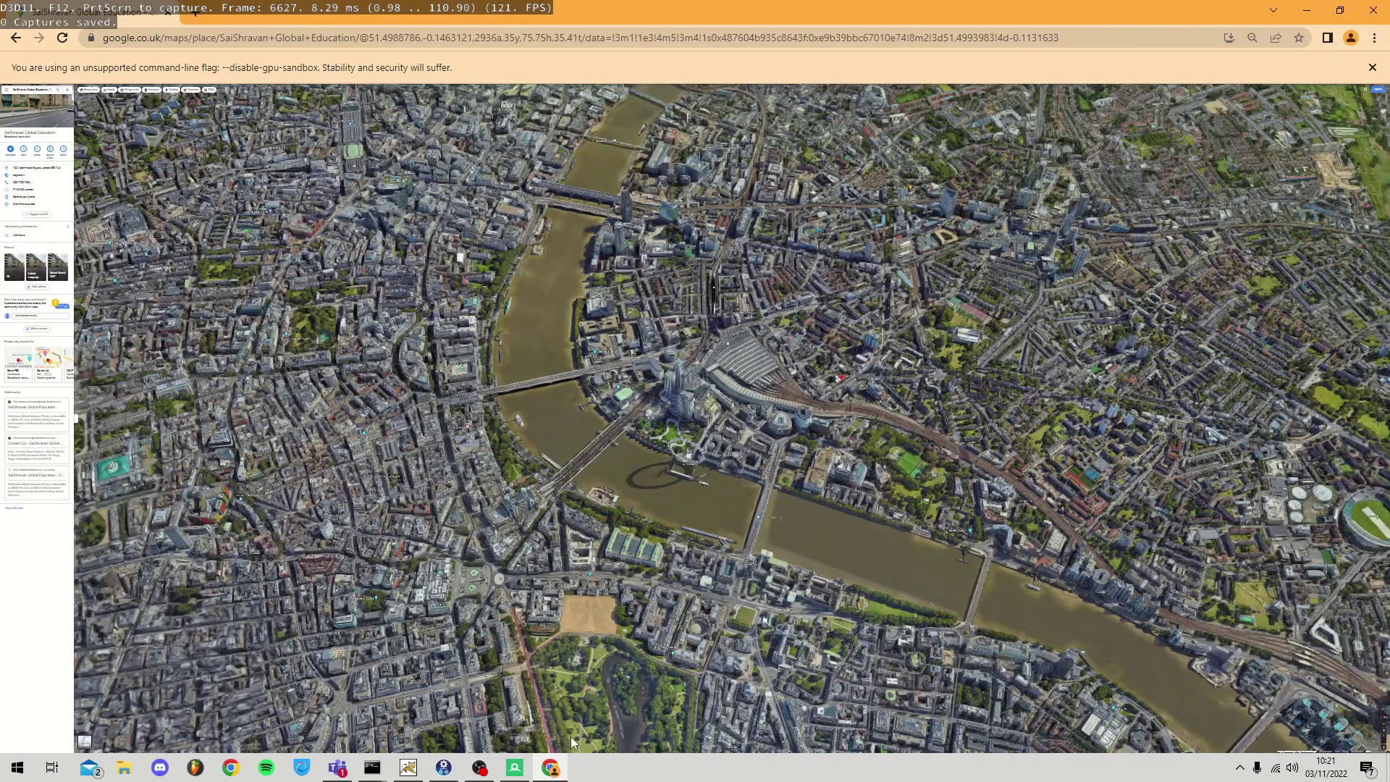
Switch to RenderDoc and capture a frame of the London map immediately
{"action": "left_click", "coordinate": [516, 766]}
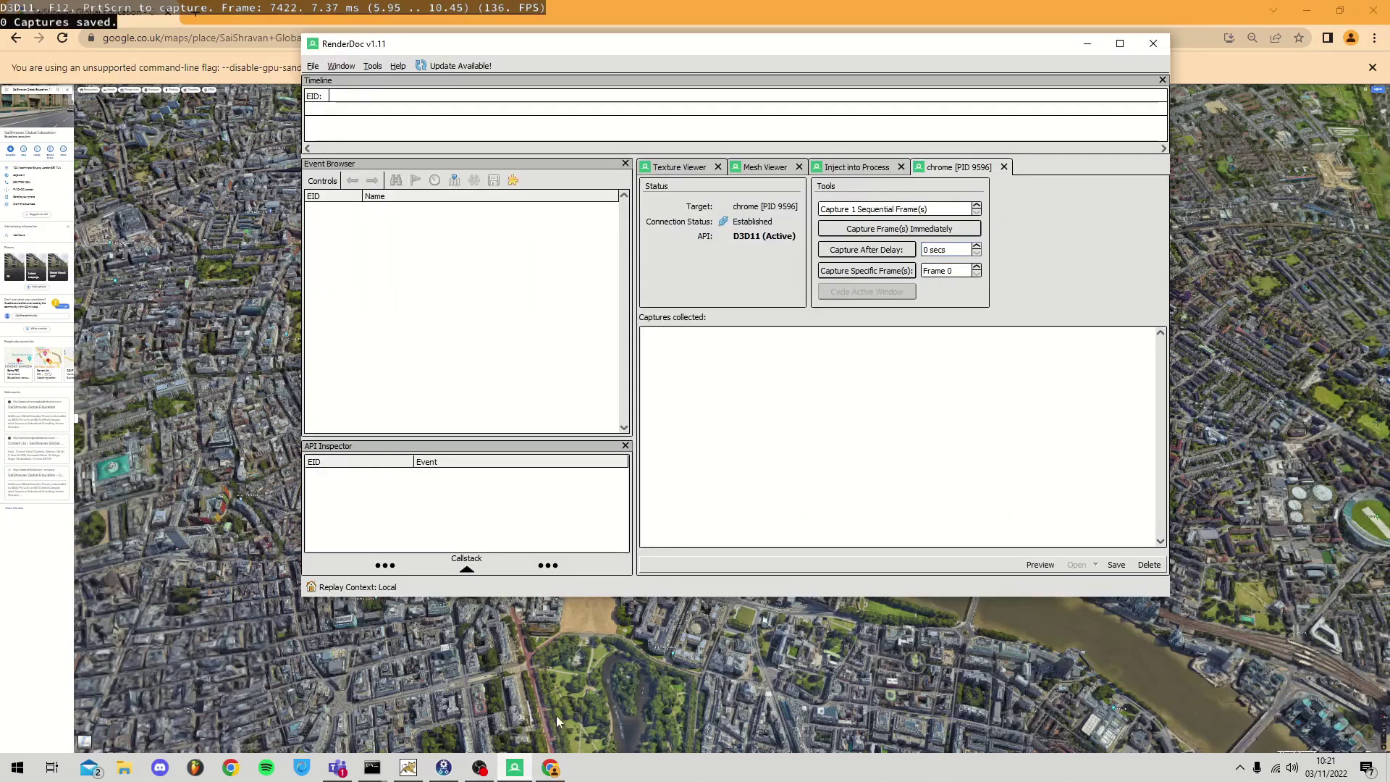
{"action": "left_click", "coordinate": [895, 231]}
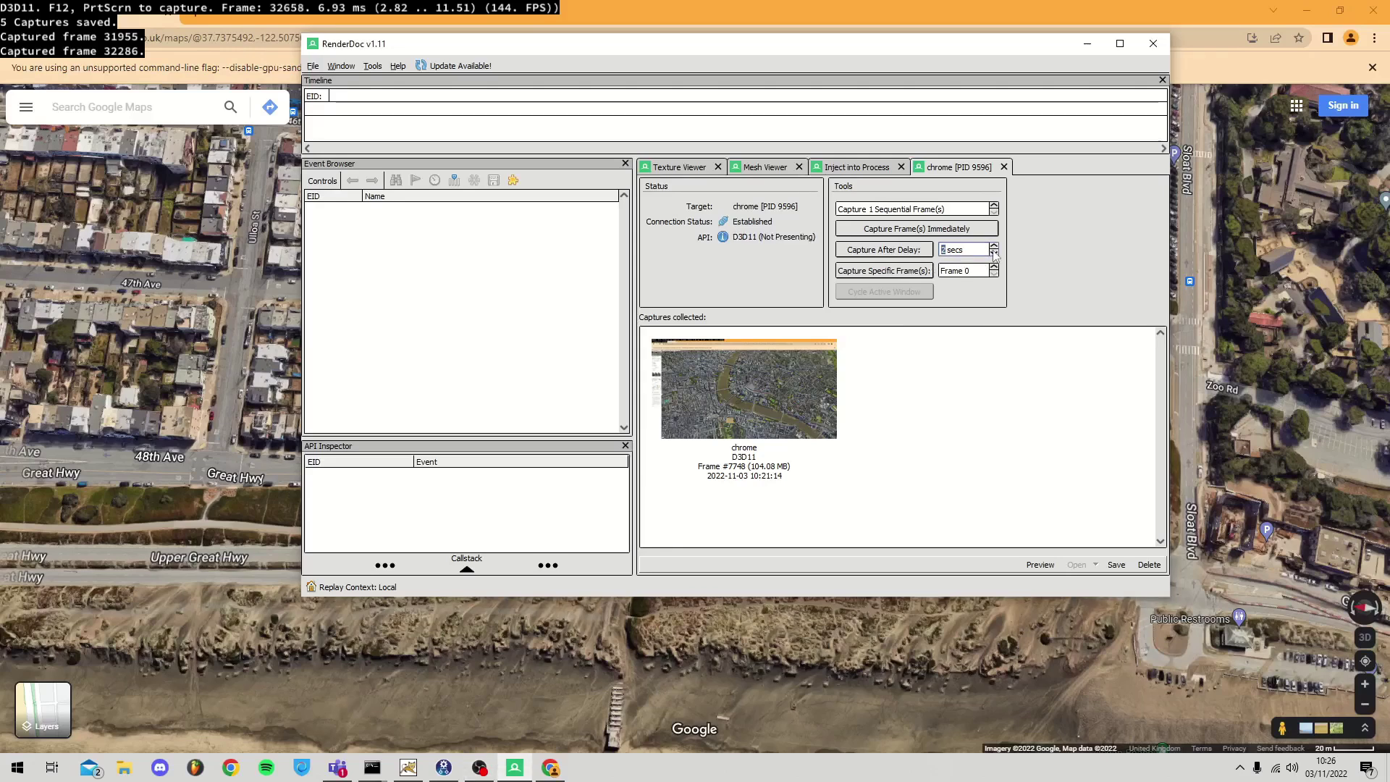
Set the capture delay to 4 seconds, trigger the delayed capture, and keep the San Francisco map moving in Chrome while it is taken
{"action": "left_click", "coordinate": [994, 253]}
{"action": "left_click", "coordinate": [884, 249]}
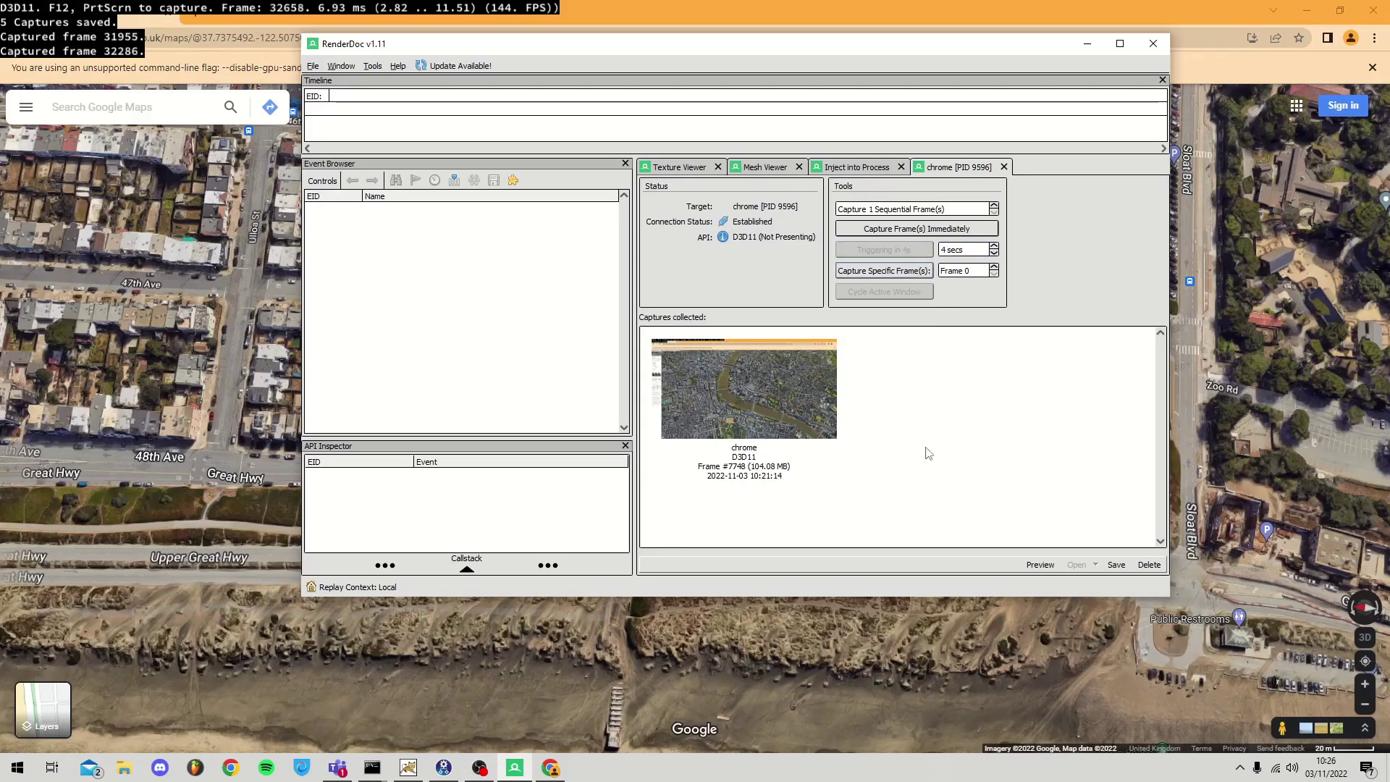
{"action": "left_click", "coordinate": [896, 692]}
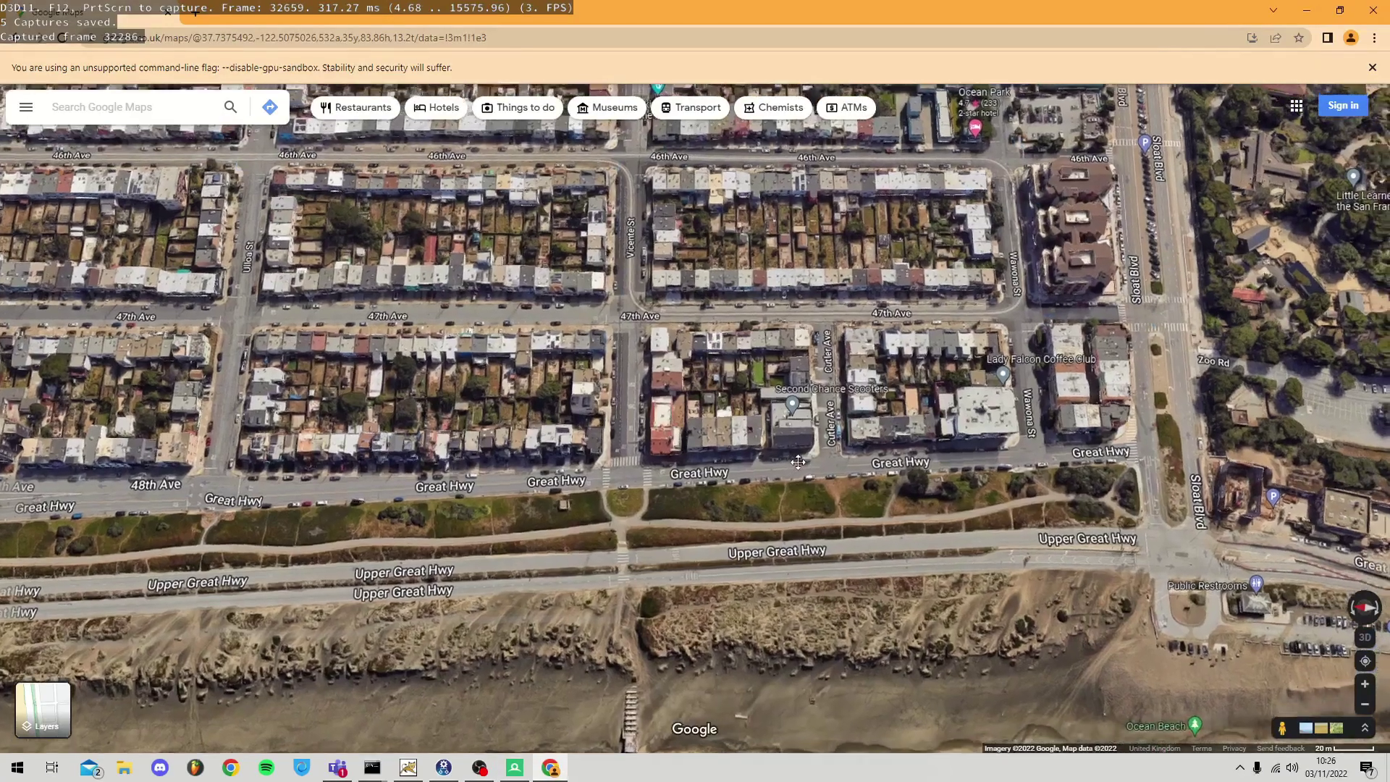
{"action": "left_click_drag", "start_coordinate": [798, 462], "coordinate": [772, 427], "text": "ctrl"}
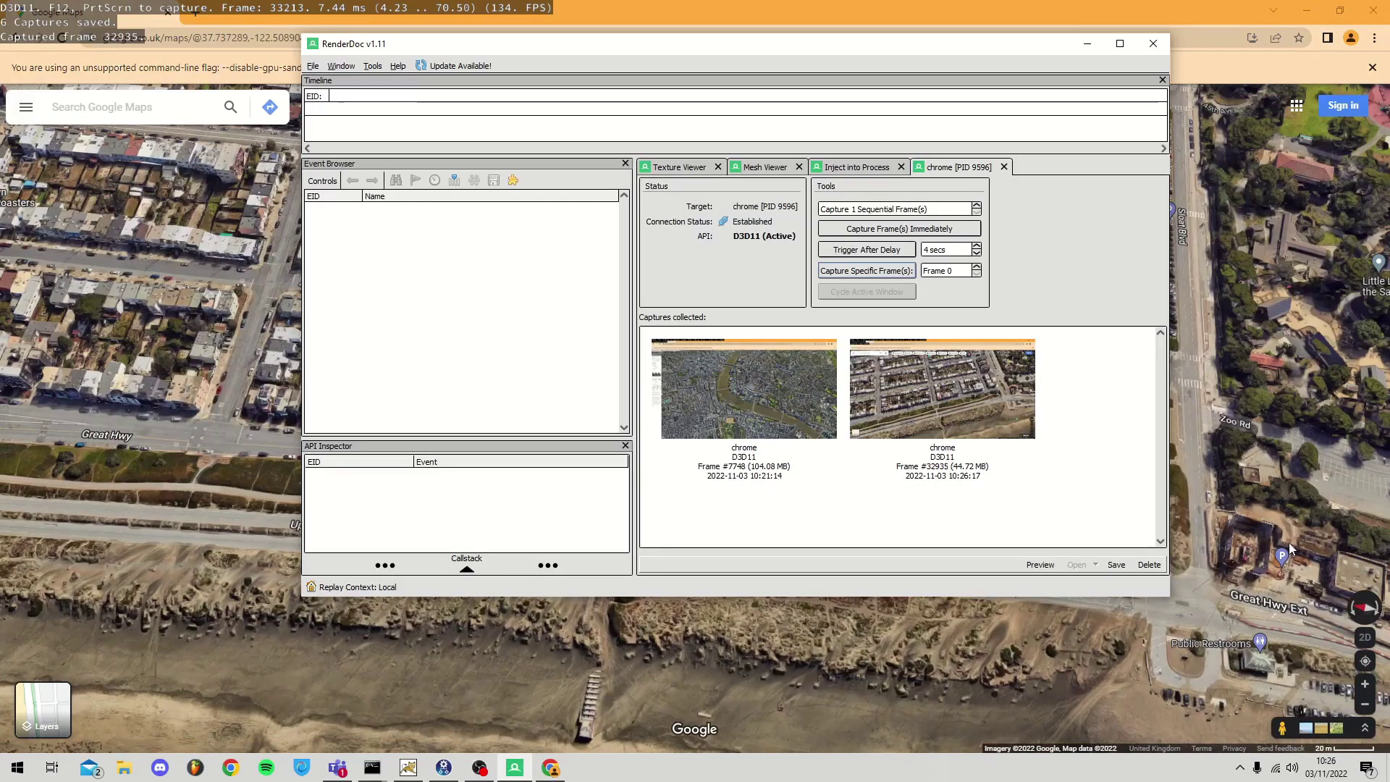
{"action": "left_click", "coordinate": [1218, 476]}
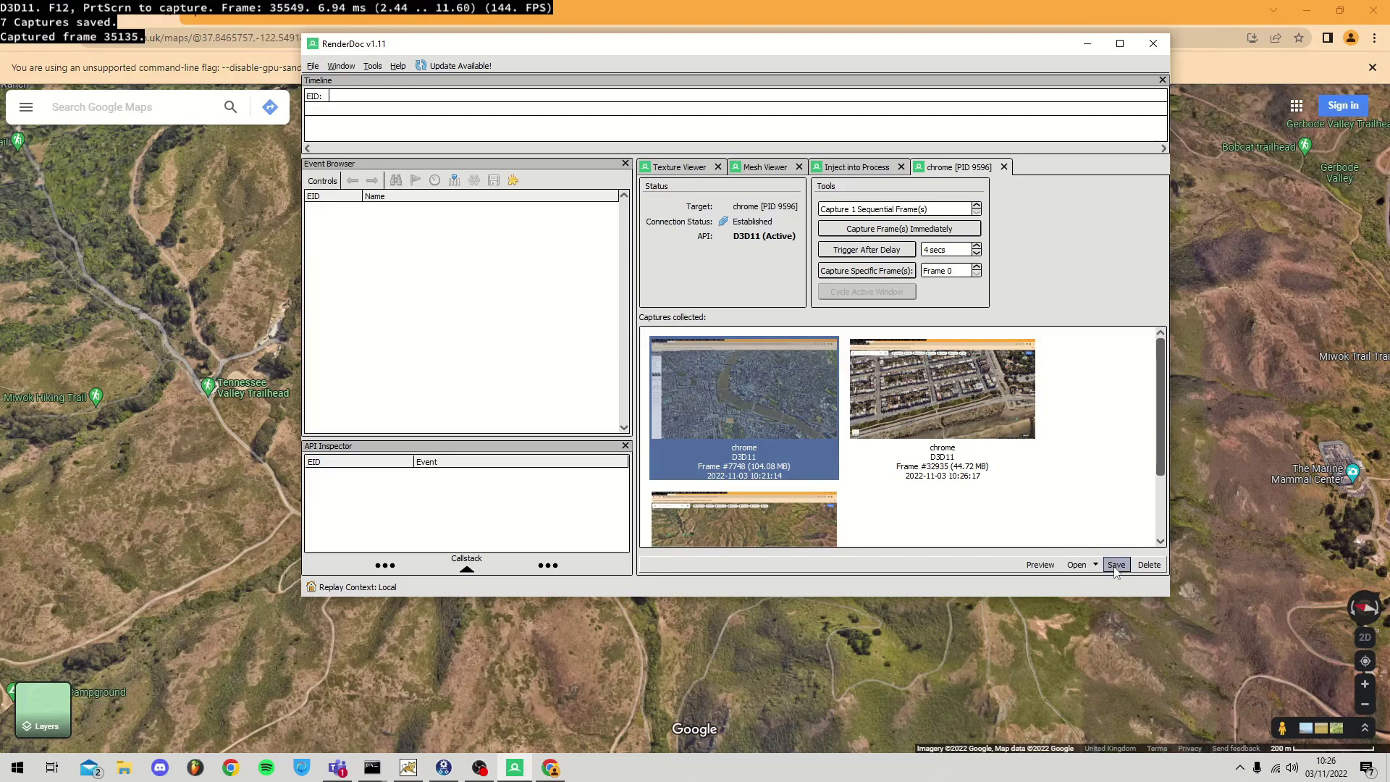
Save the London frame capture as "London Capture" in the Blender Projects Challenge folder
{"action": "left_click", "coordinate": [1116, 569]}
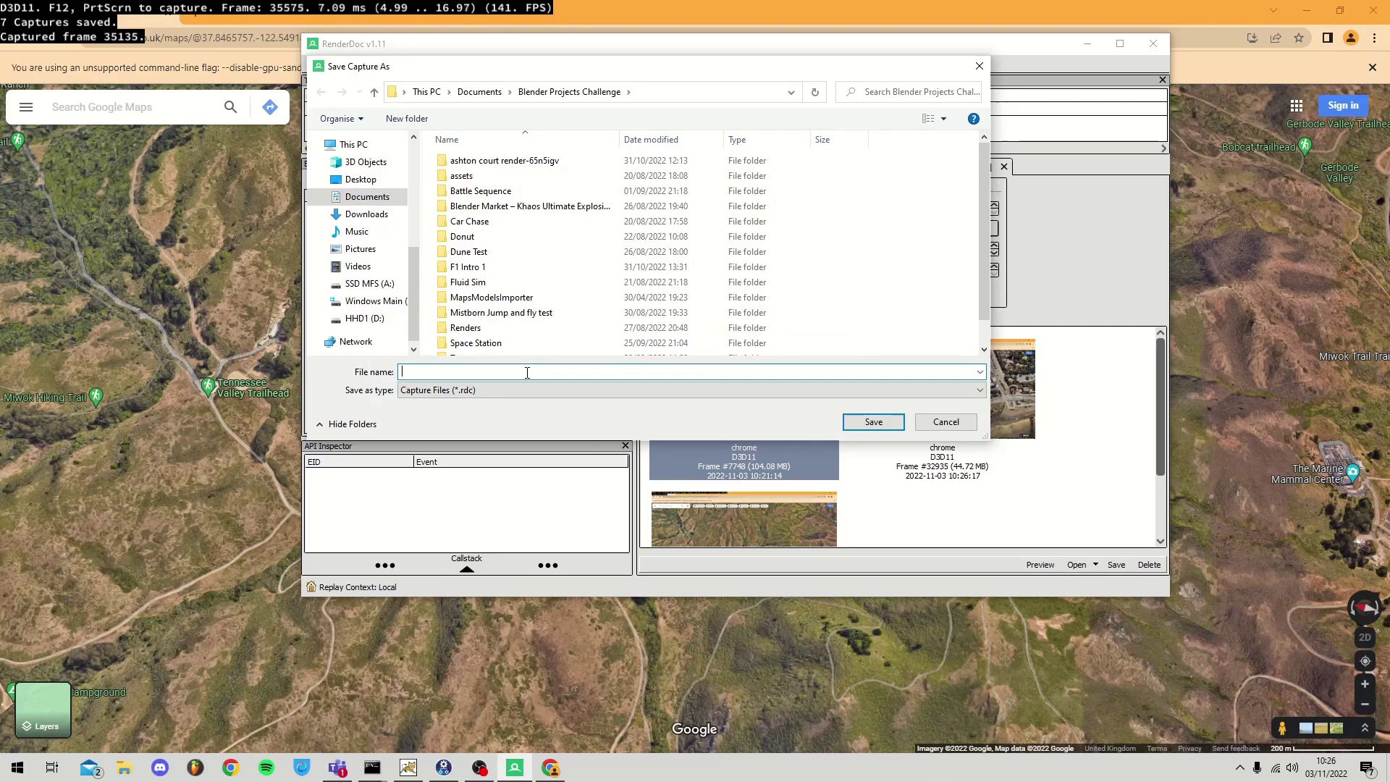
{"action": "type", "text": "LK"}
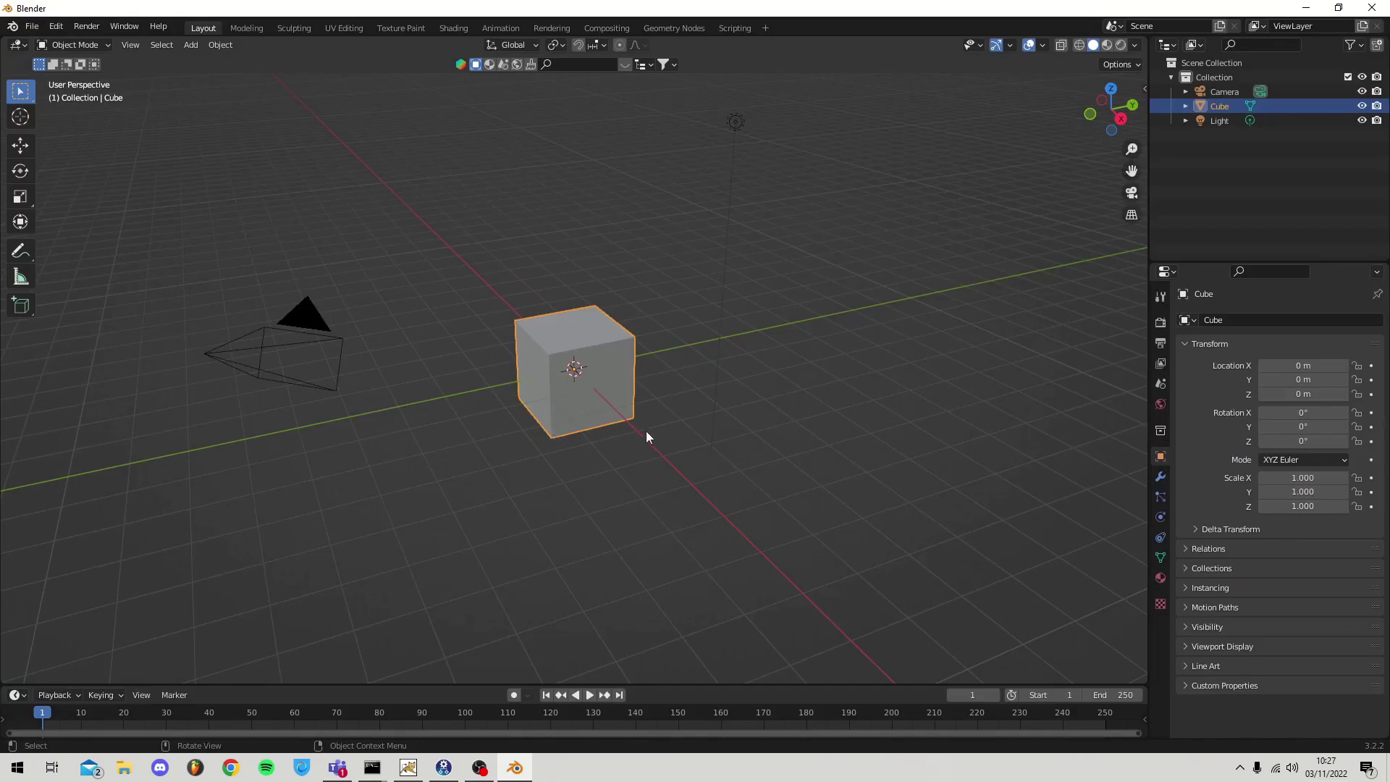
Delete the default cube from the new Blender scene
{"action": "middle_click_drag", "start_coordinate": [646, 432], "coordinate": [525, 433]}
{"action": "key", "text": "x"}
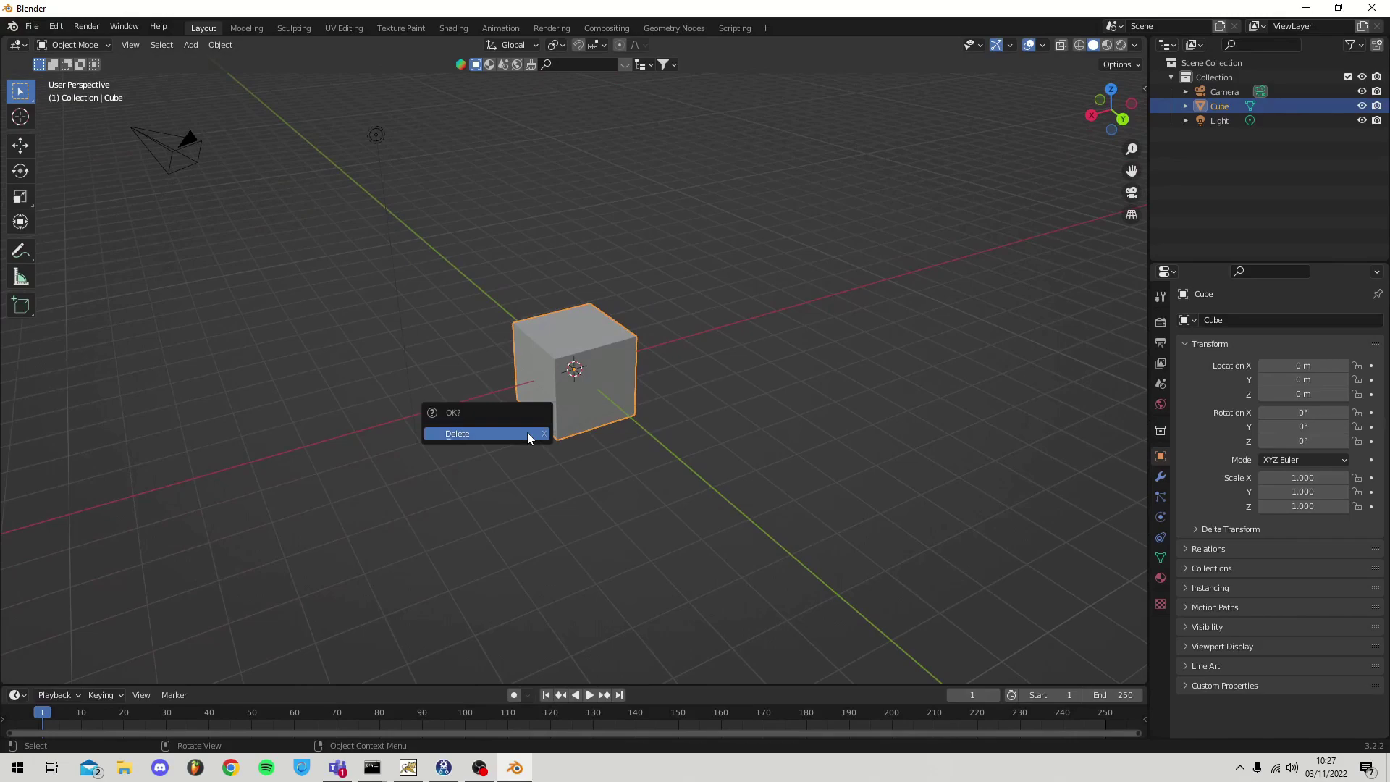
{"action": "left_click", "coordinate": [527, 432]}
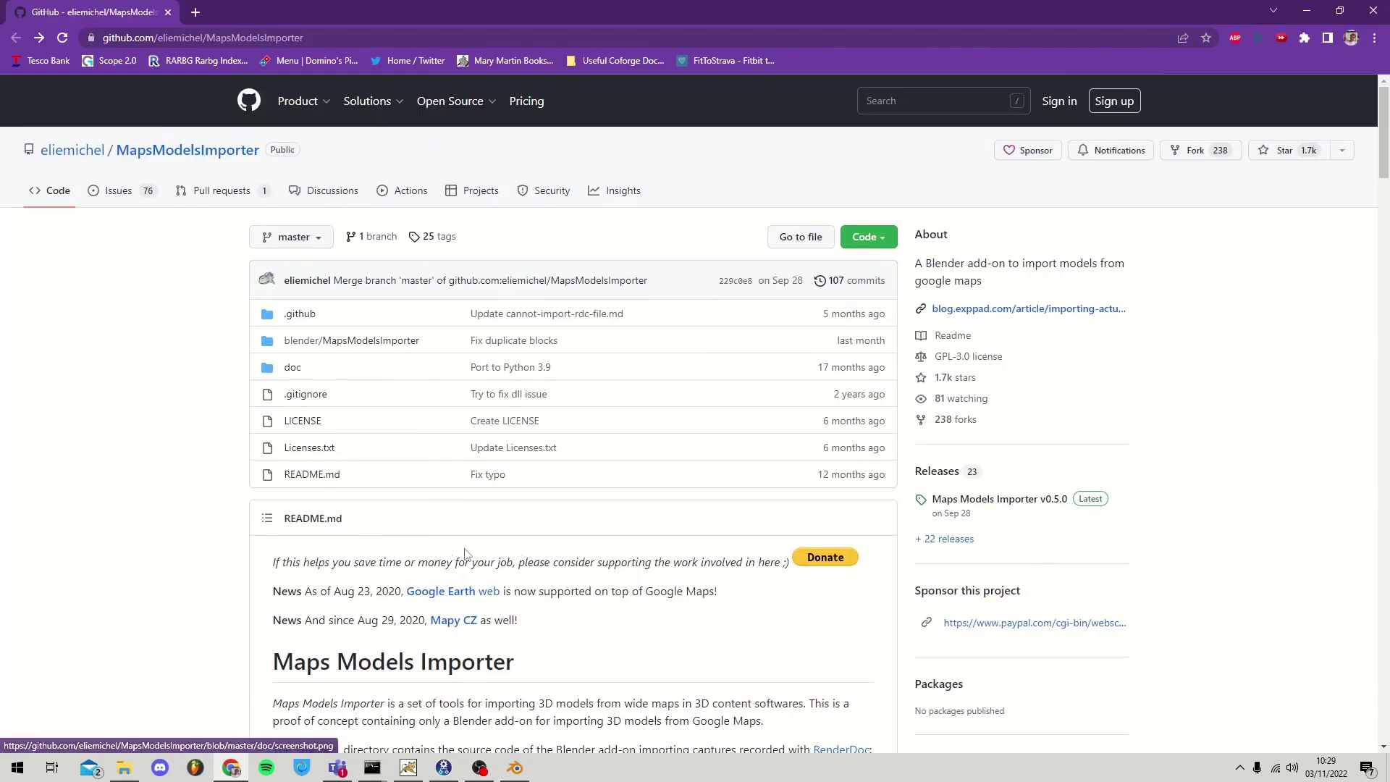
Download MapsModelsImporter-v0.5.0.zip from the releases page of the MapsModelsImporter GitHub repository
{"action": "scroll", "coordinate": [878, 612], "scroll_direction": "down", "scroll_amount": 10}
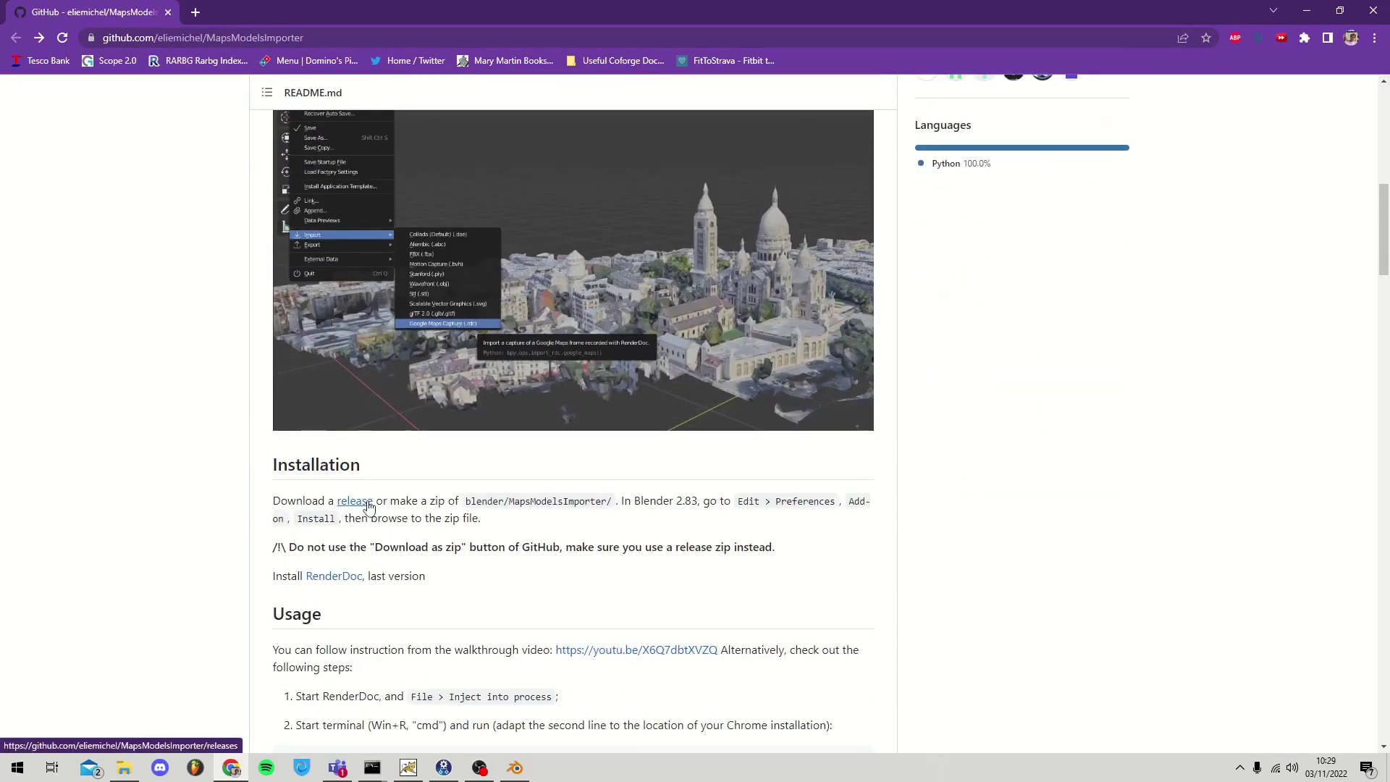
{"action": "left_click", "coordinate": [355, 501]}
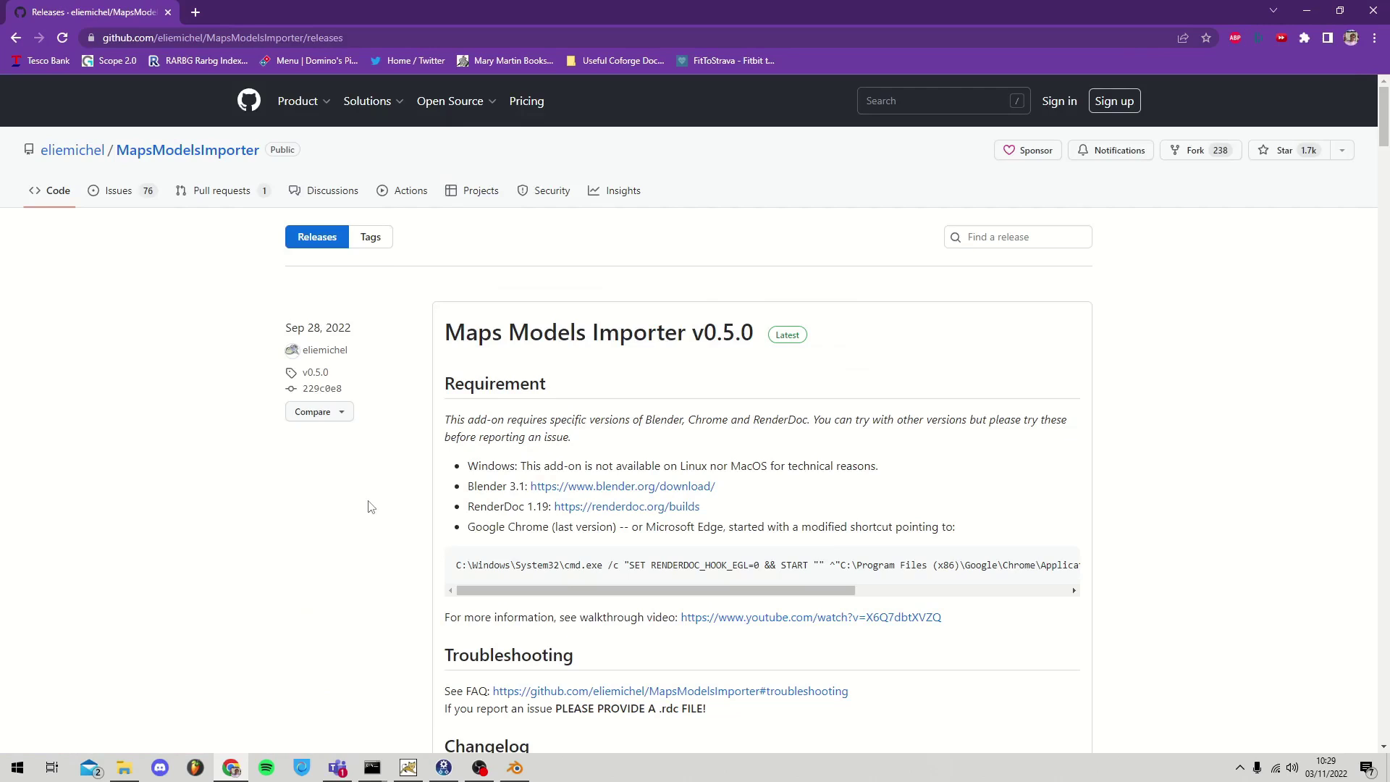
{"action": "scroll", "coordinate": [371, 511], "scroll_direction": "down", "scroll_amount": 12}
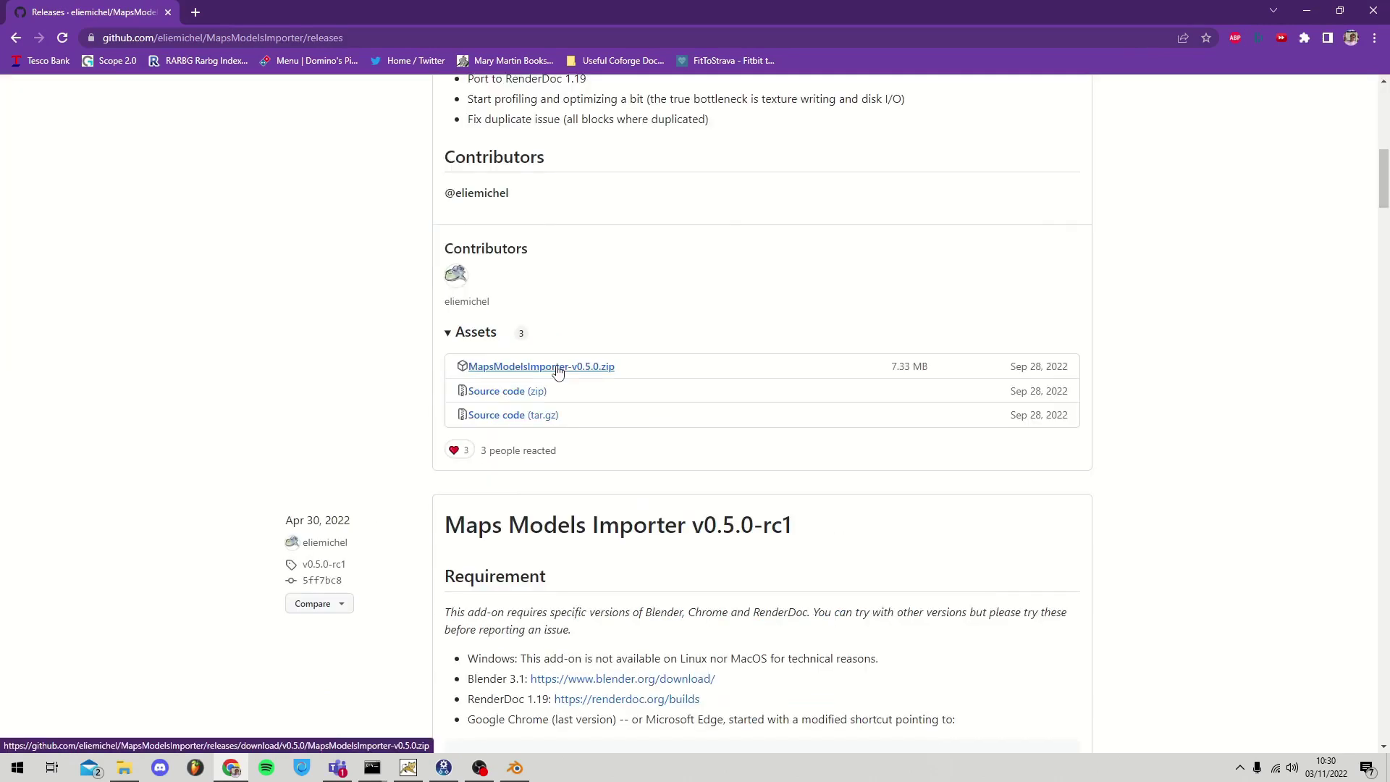
{"action": "left_click", "coordinate": [557, 367]}
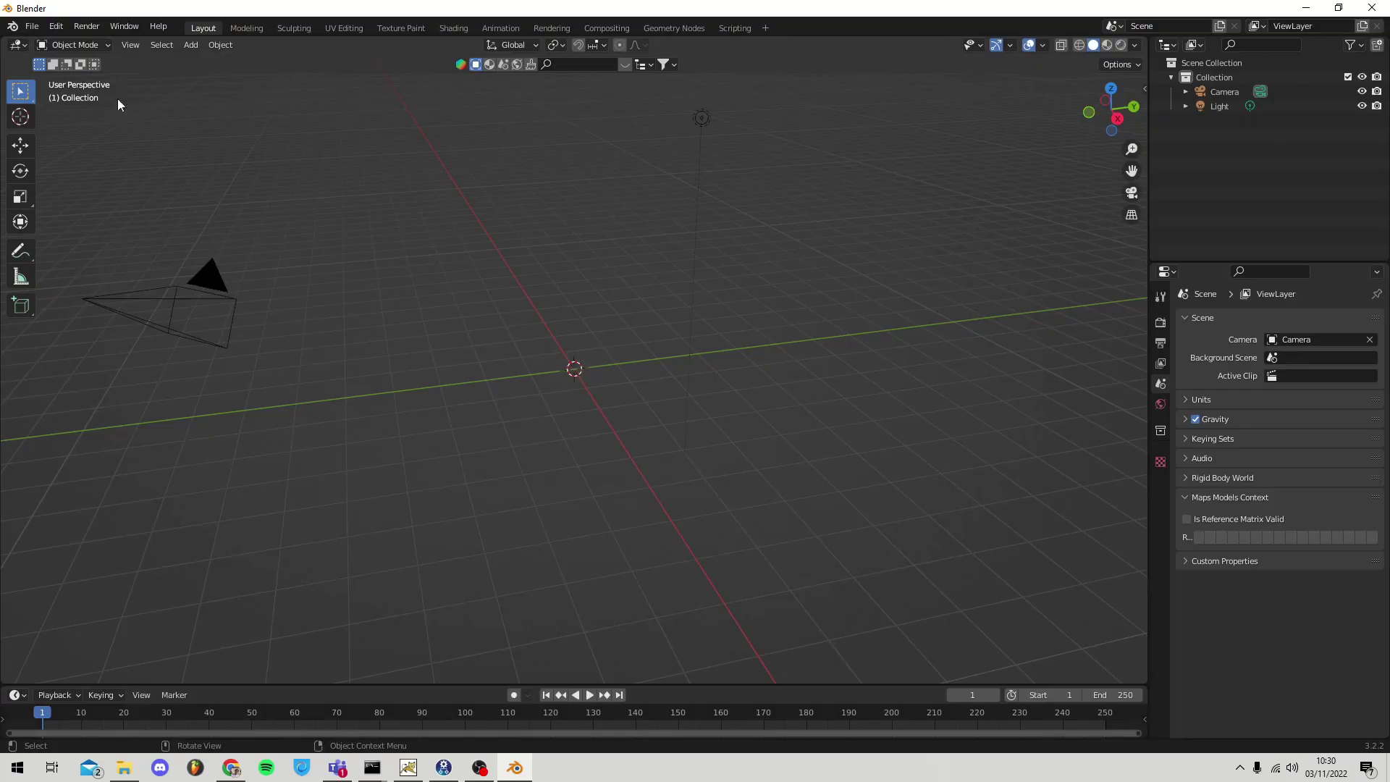
Switch to Blender and install the add-on from MapsModelsImporter-v0.5.0 (1).zip in the Blender Plugins folder
{"action": "left_click", "coordinate": [53, 29]}
{"action": "left_click", "coordinate": [96, 236]}
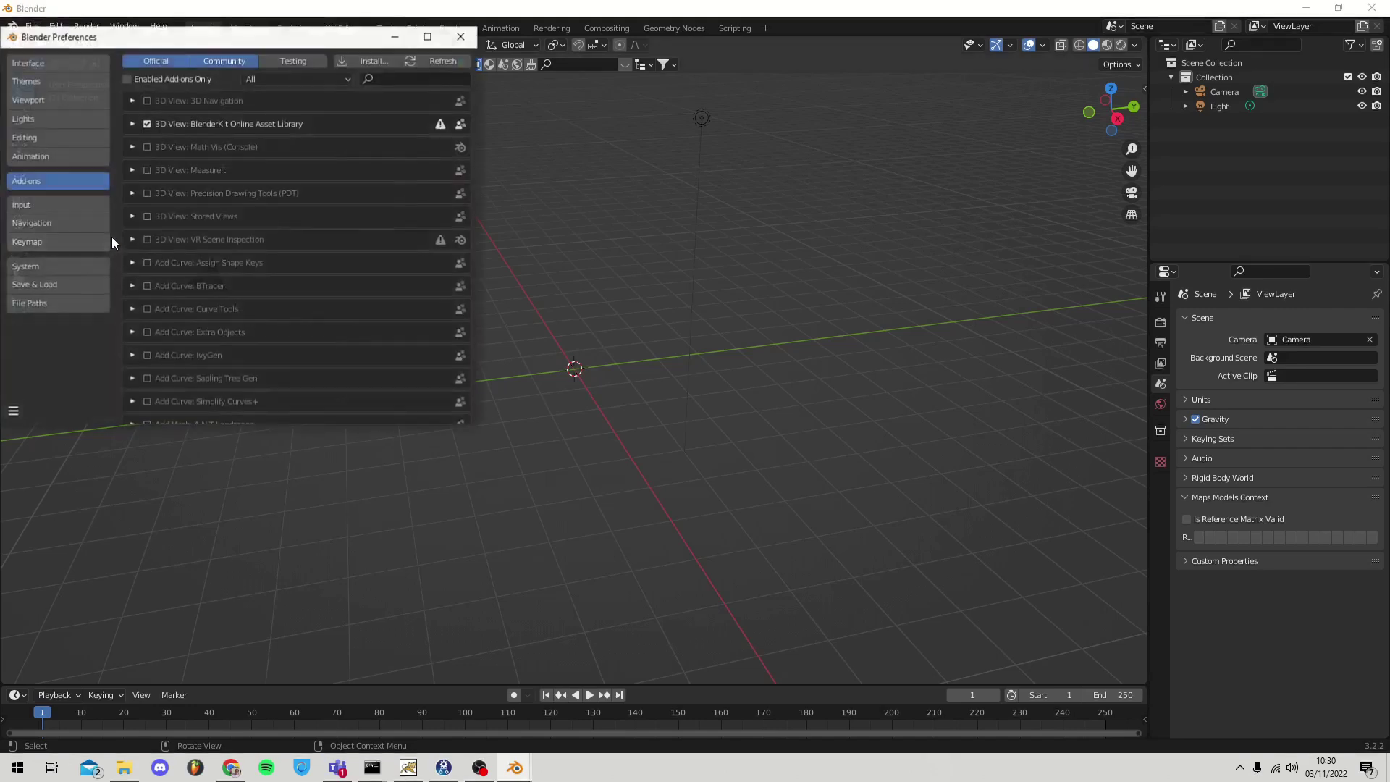
{"action": "left_click", "coordinate": [359, 60]}
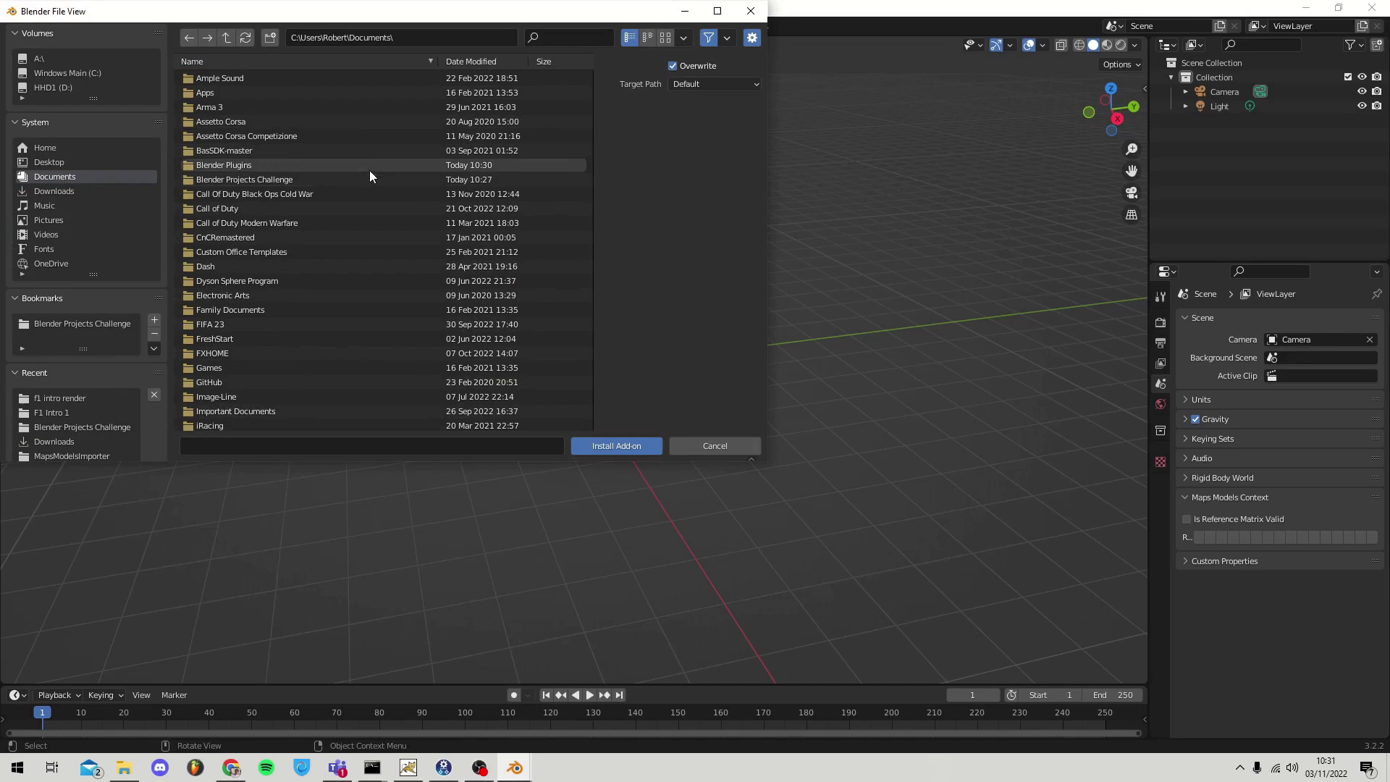
{"action": "double_click", "coordinate": [367, 167]}
{"action": "left_click", "coordinate": [362, 78]}
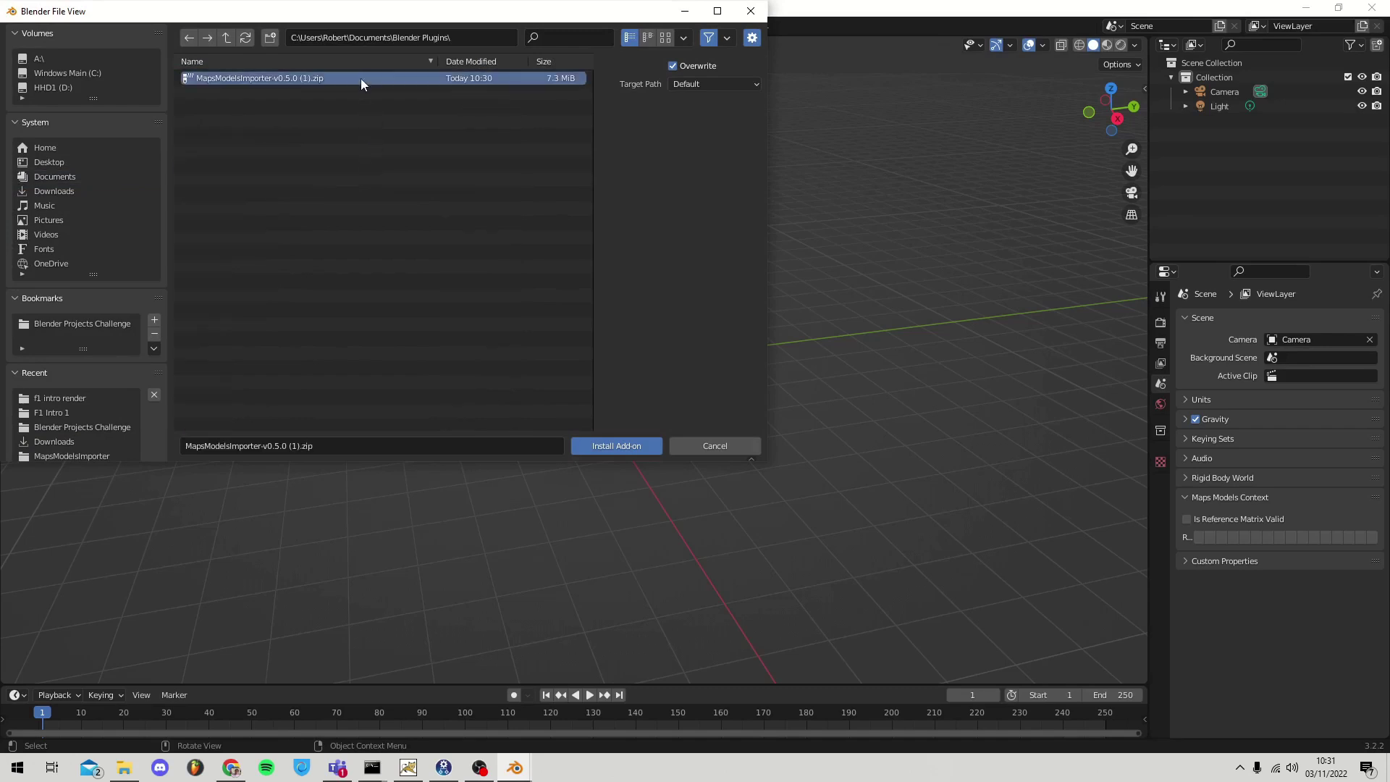
{"action": "left_click", "coordinate": [617, 448]}
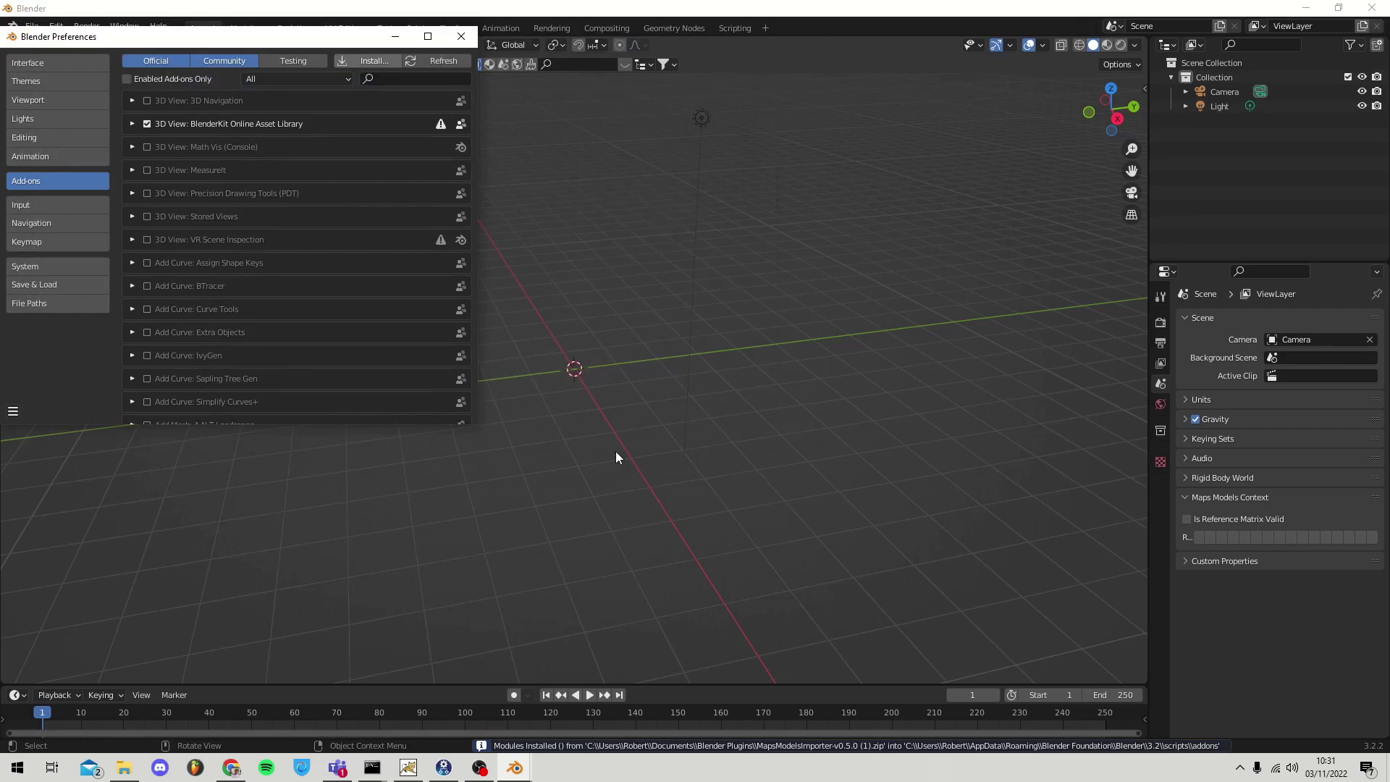
Search the add-ons for "map" to check that Maps Models Importer is enabled, and close the preferences
{"action": "left_click", "coordinate": [404, 76]}
{"action": "type", "text": "map"}
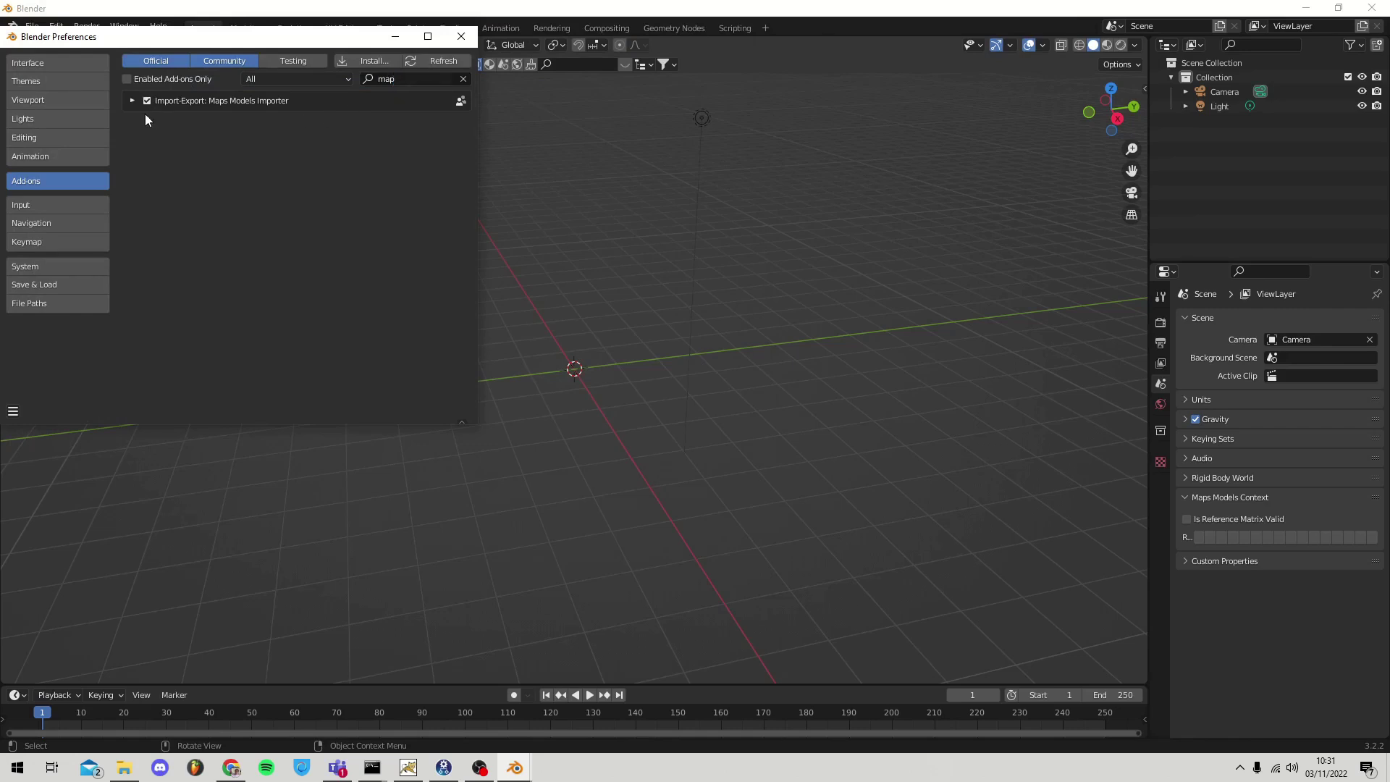
{"action": "left_click", "coordinate": [464, 36]}
Import London Capture.rdc from the Blender Projects Challenge folder as a Google Maps Capture
{"action": "left_click", "coordinate": [34, 27]}
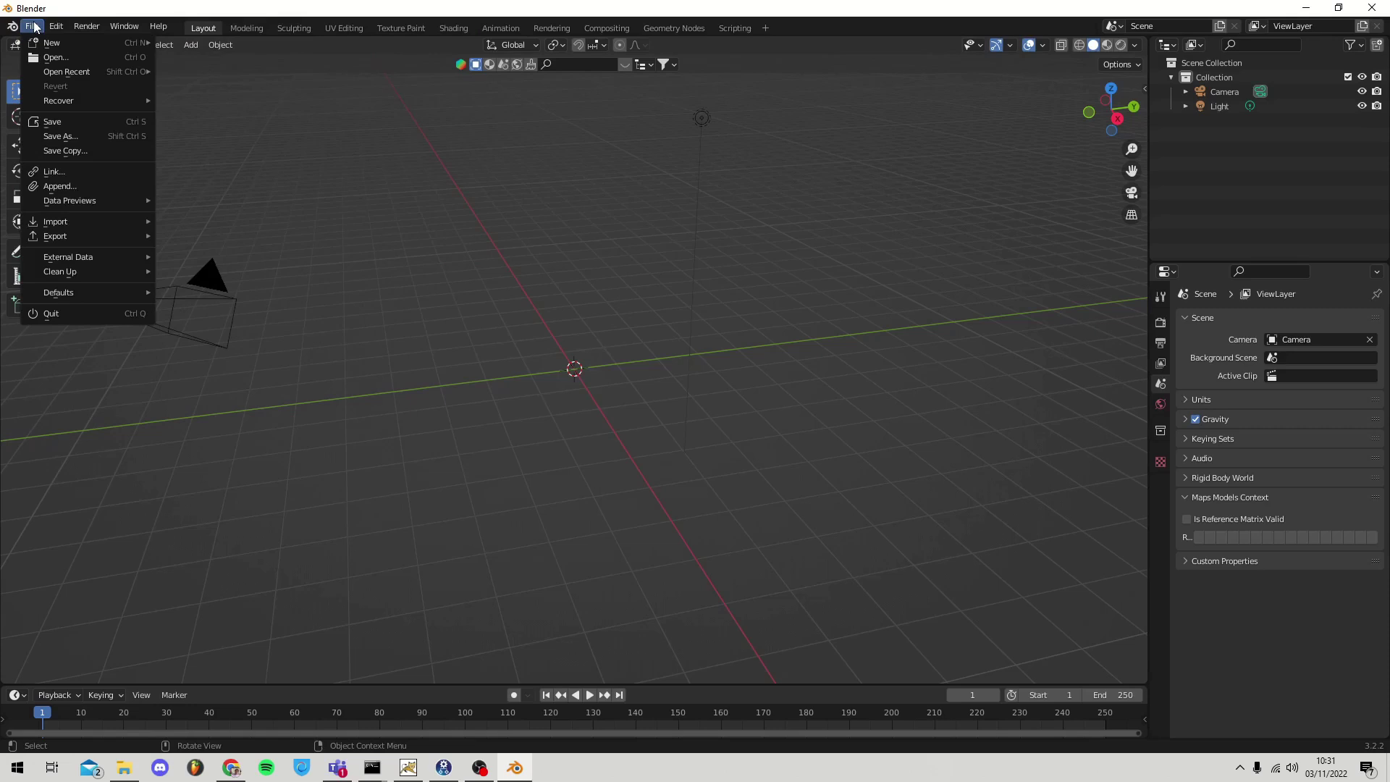
{"action": "mouse_move", "coordinate": [68, 225]}
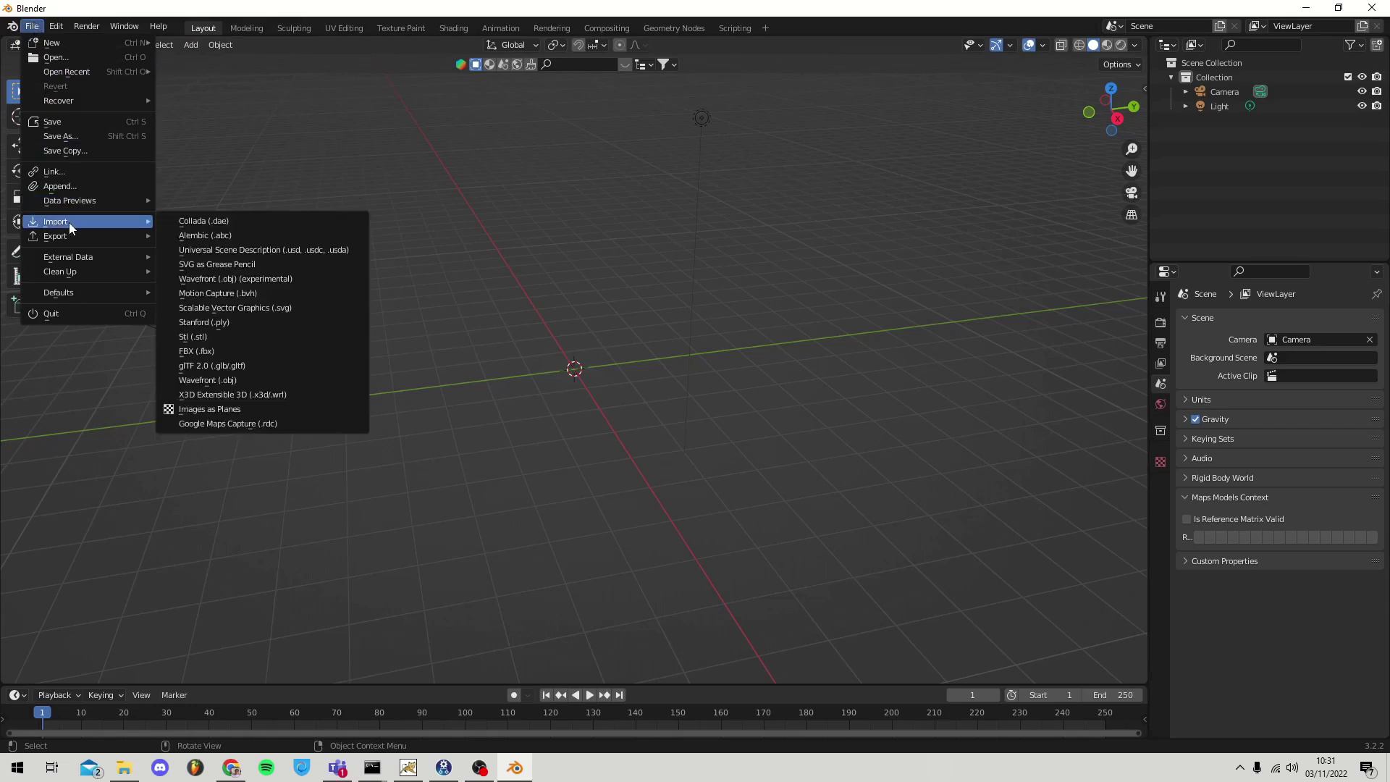
{"action": "left_click", "coordinate": [287, 424]}
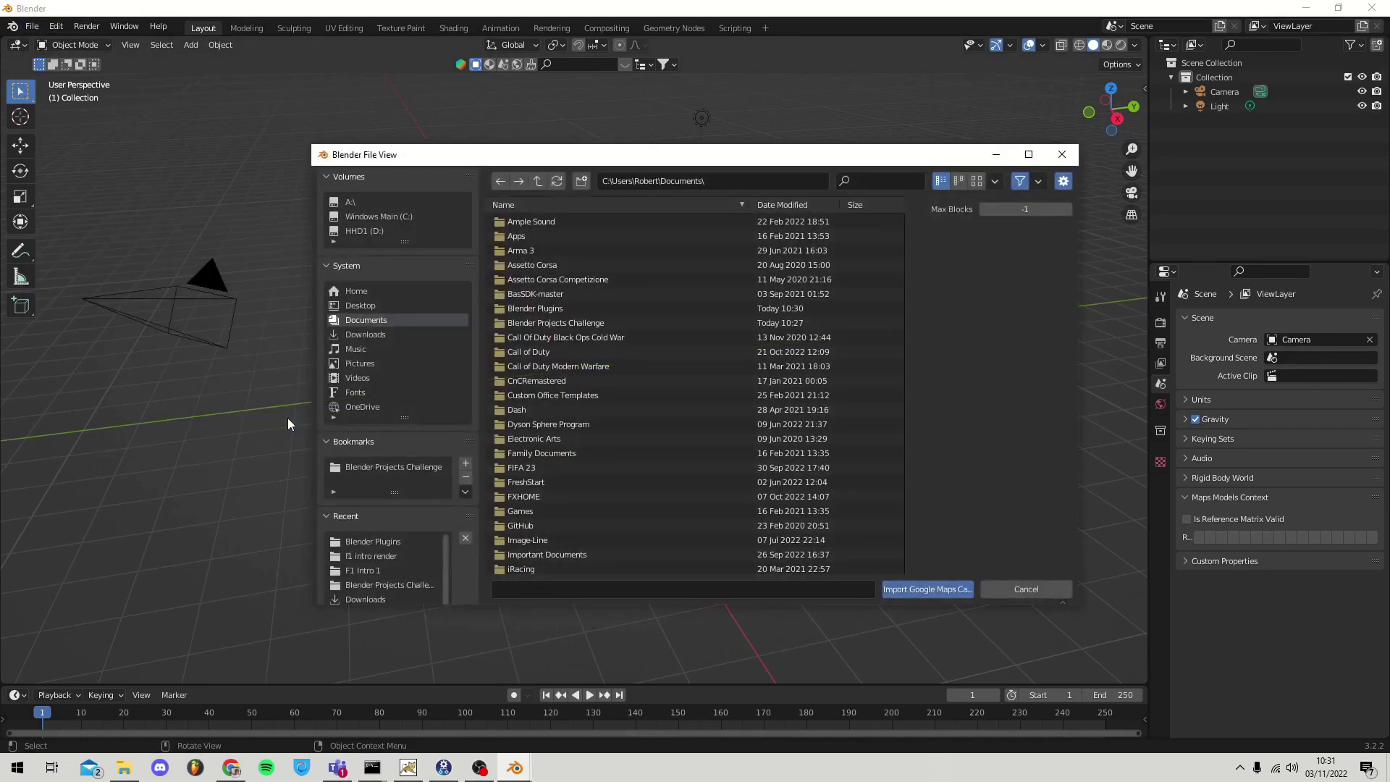
{"action": "left_click", "coordinate": [391, 467]}
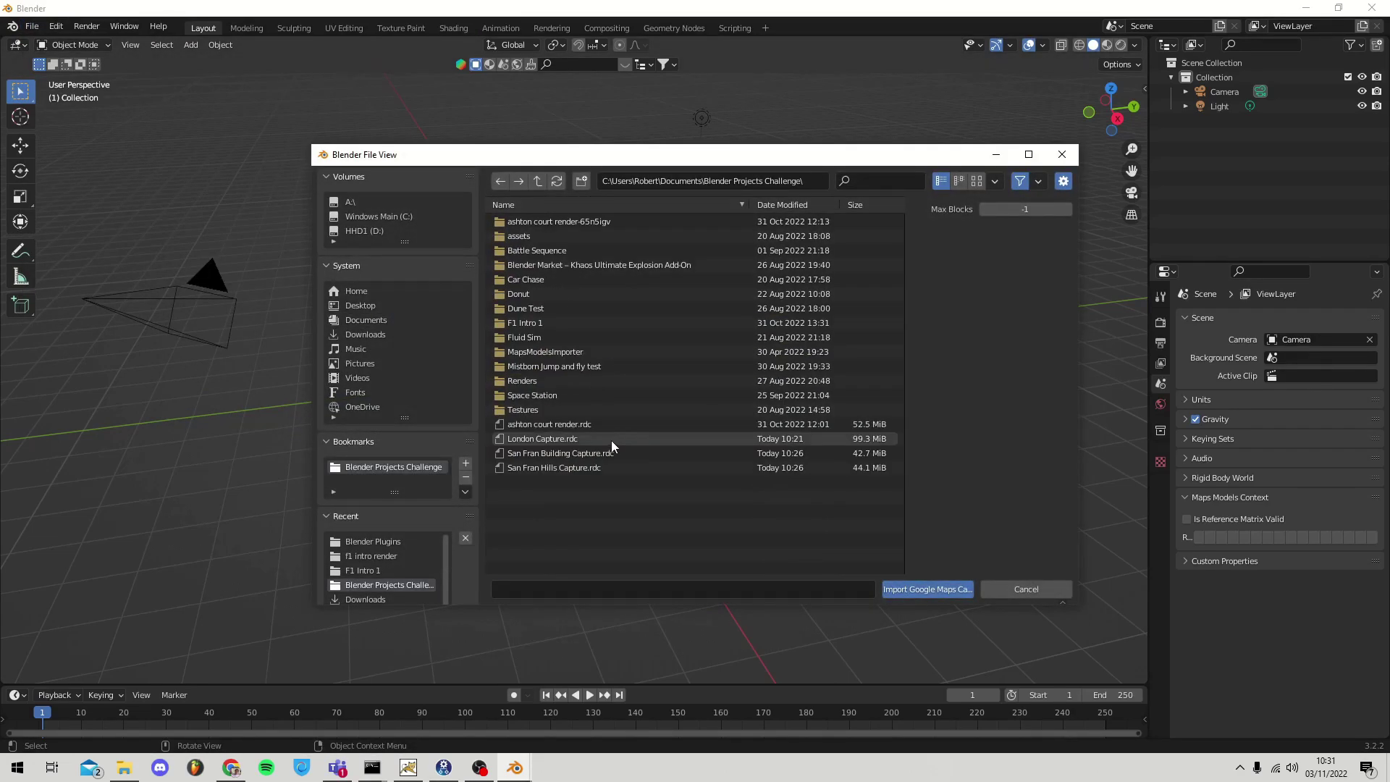
{"action": "double_click", "coordinate": [612, 441]}
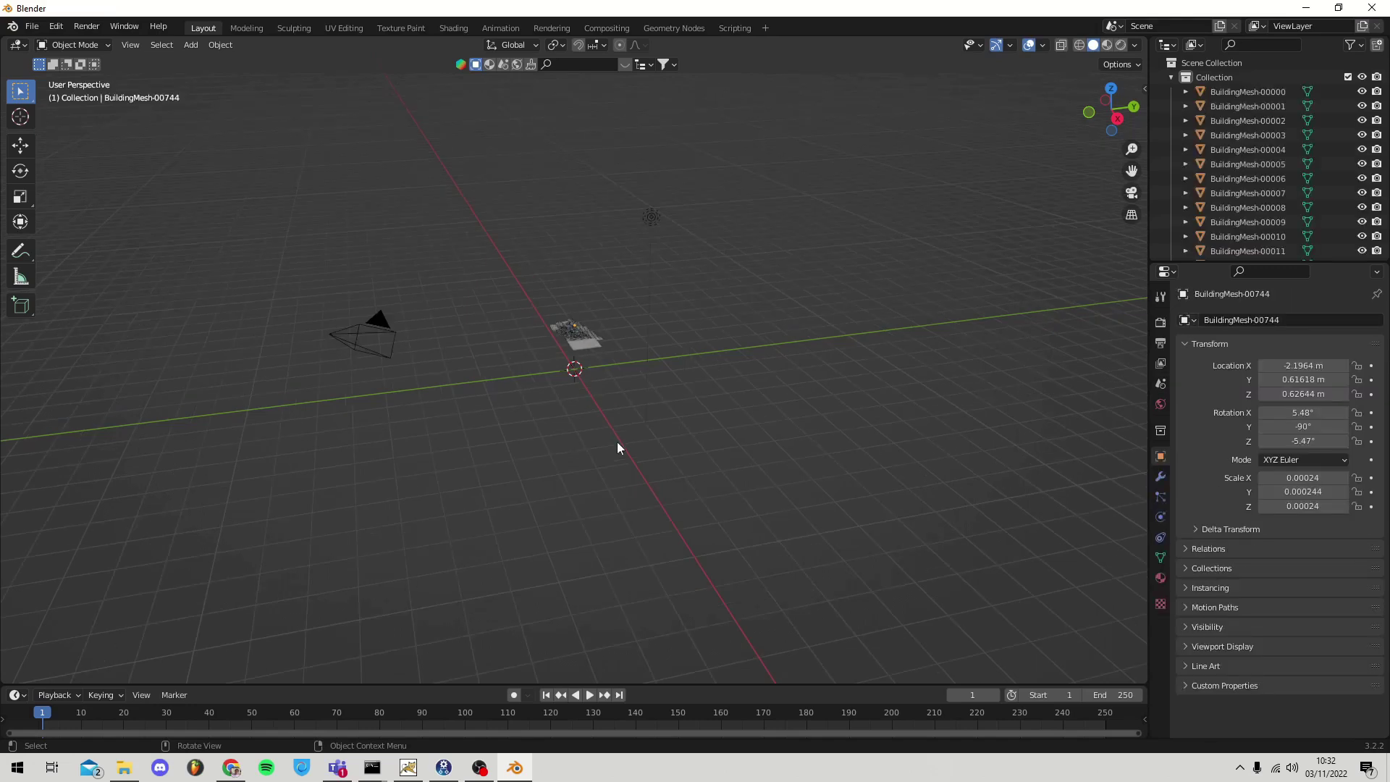
Zoom in and orbit around the imported London meshes to examine the buildings and the river
{"action": "scroll", "coordinate": [580, 349], "scroll_direction": "up", "scroll_amount": 6}
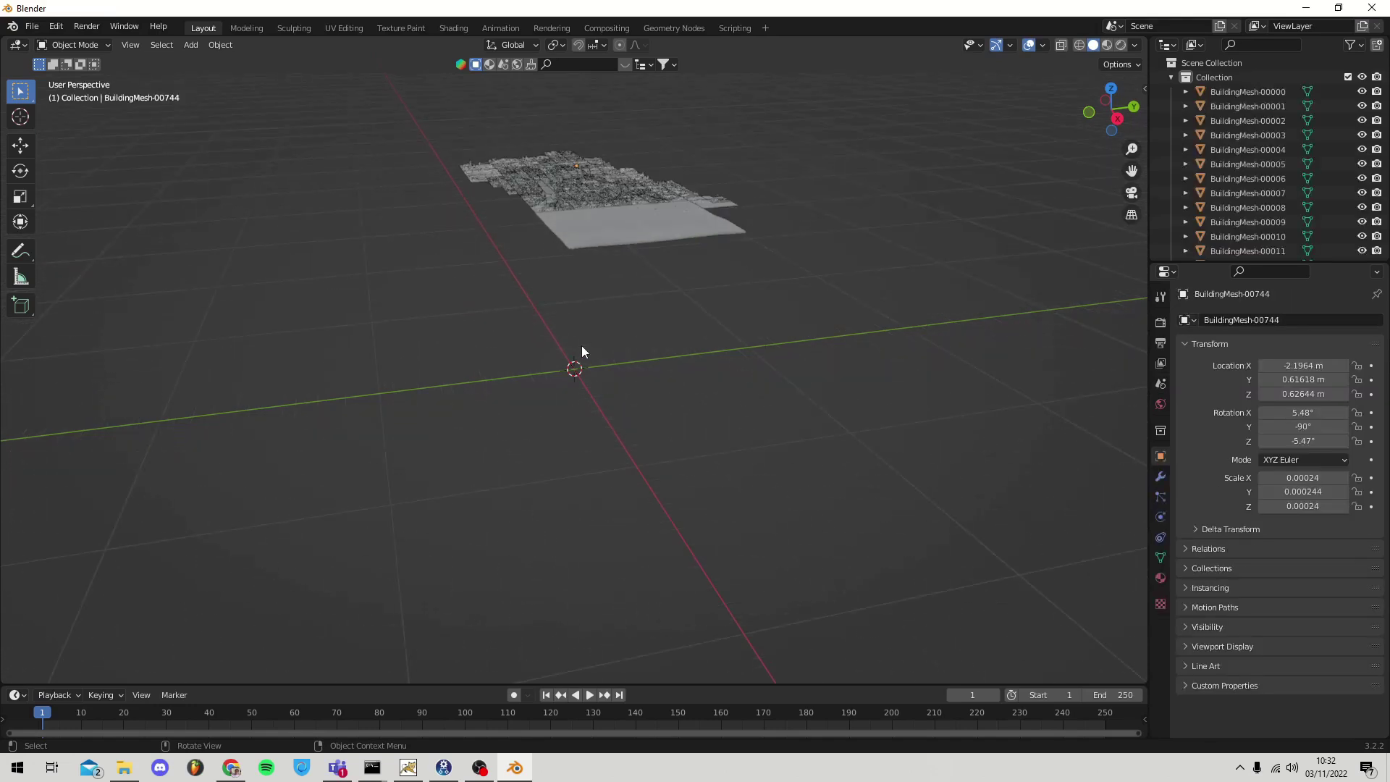
{"action": "middle_click_drag", "start_coordinate": [600, 345], "coordinate": [727, 433]}
{"action": "scroll", "coordinate": [662, 499], "scroll_direction": "up", "scroll_amount": 4}
{"action": "left_click", "coordinate": [661, 363]}
{"action": "middle_click_drag", "start_coordinate": [661, 364], "coordinate": [612, 337]}
{"action": "scroll", "coordinate": [638, 492], "scroll_direction": "down", "scroll_amount": 5}
{"action": "left_click", "coordinate": [537, 641]}
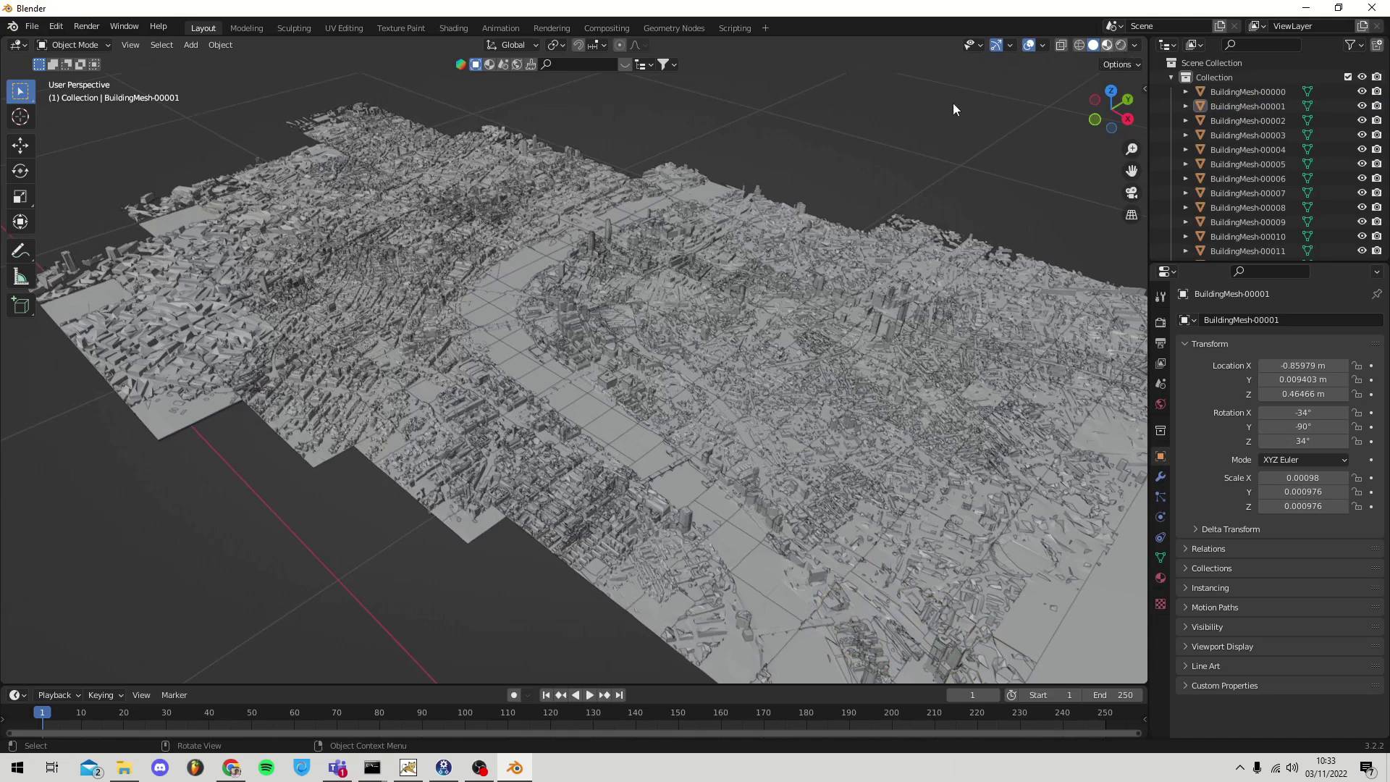
Switch the viewport to Material Preview shading and inspect the textured city around the Thames and Westminster up close
{"action": "key", "text": "z"}
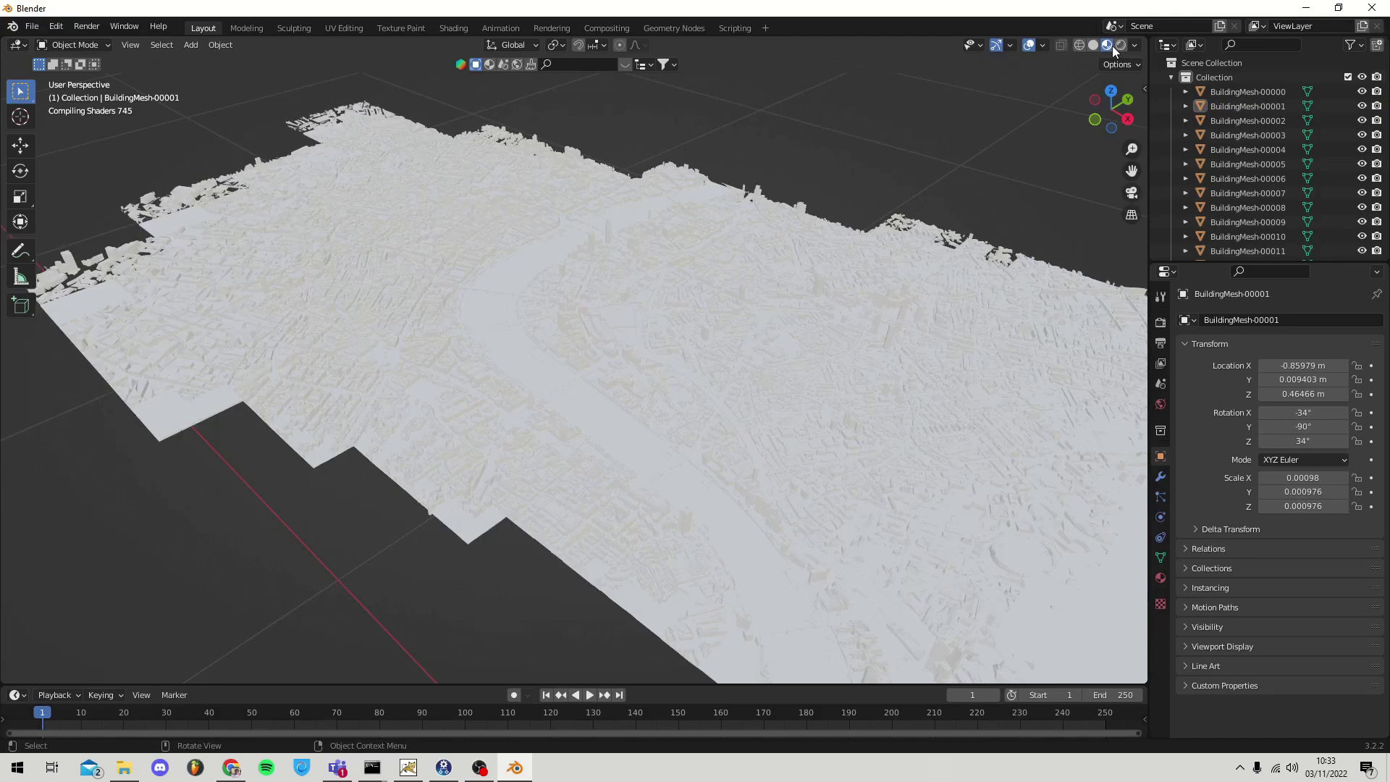
{"action": "middle_click_drag", "start_coordinate": [1097, 59], "coordinate": [836, 276]}
{"action": "scroll", "coordinate": [830, 281], "scroll_direction": "up", "scroll_amount": 8}
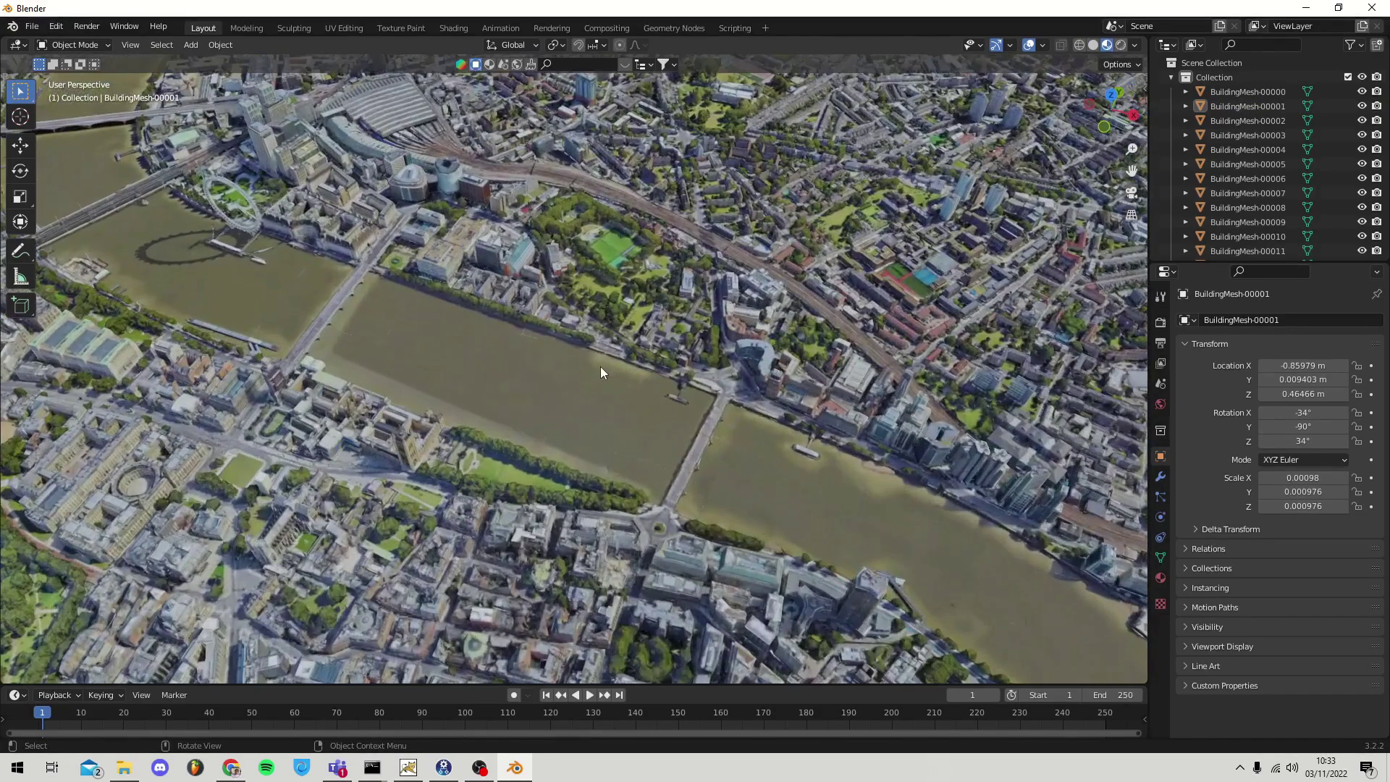
{"action": "middle_click_drag", "start_coordinate": [601, 366], "coordinate": [563, 332]}
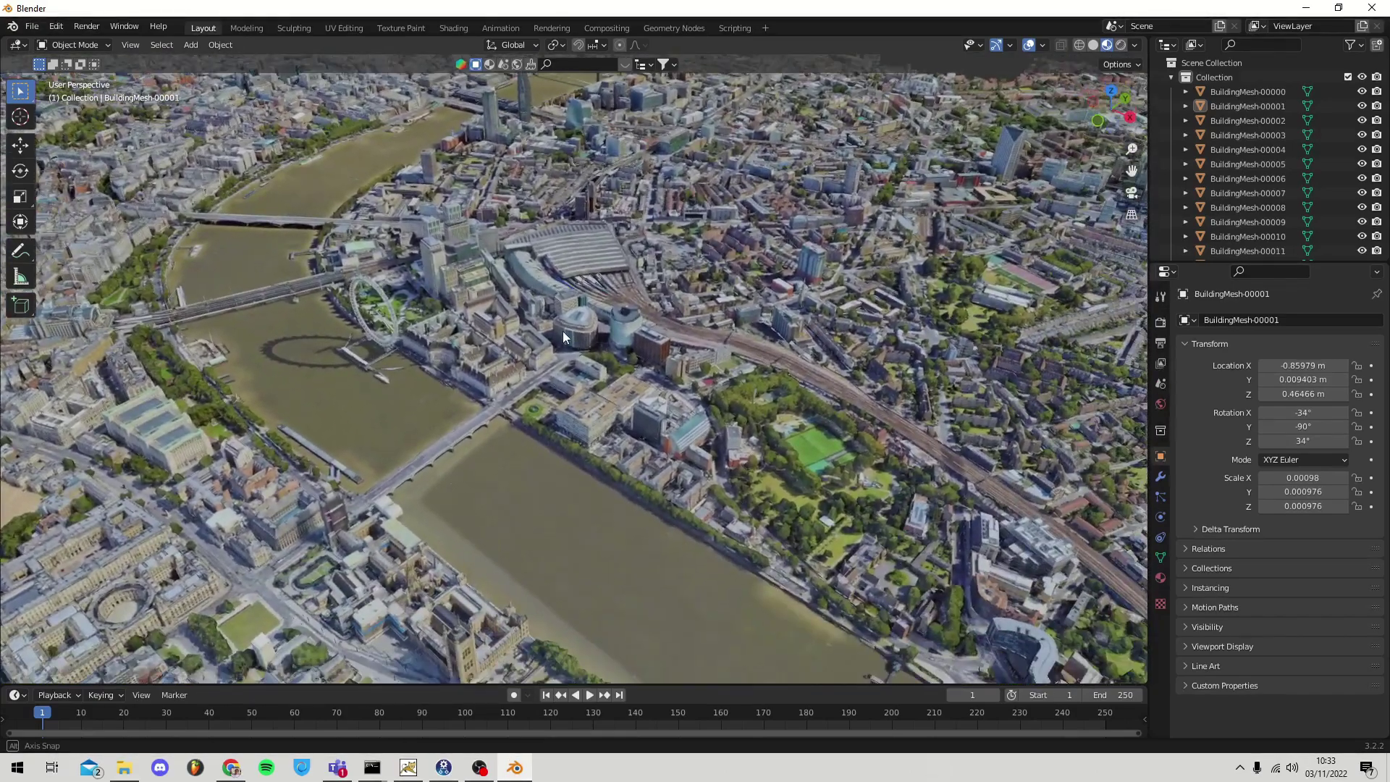